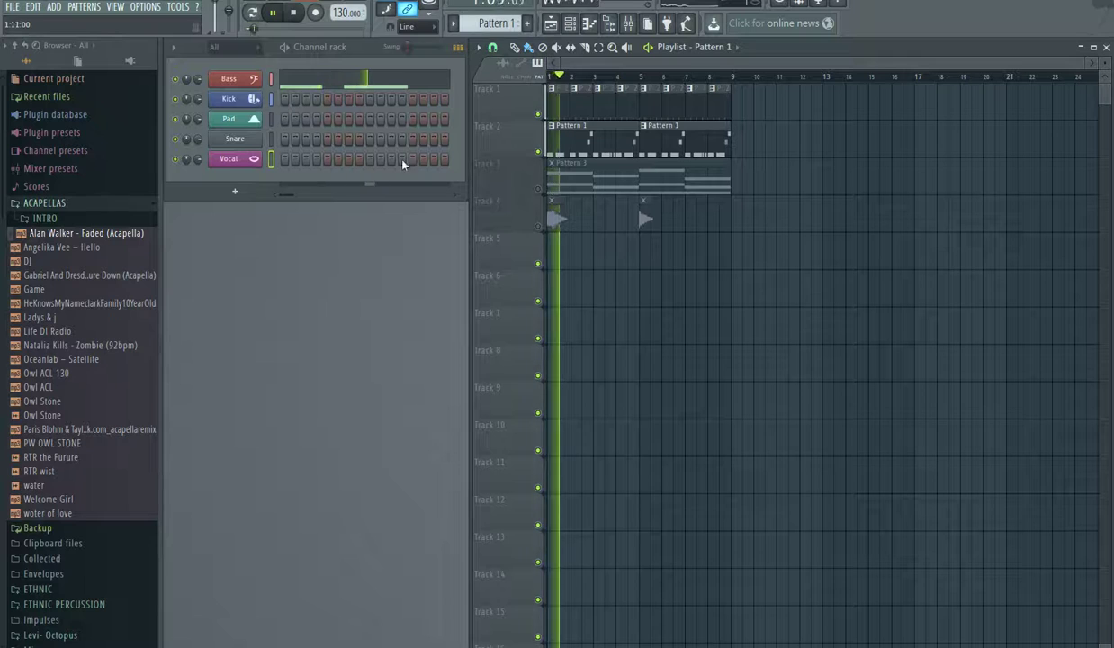
Step: Review the Bass notes of Pattern 1 in the piano roll while the song plays, and stop playback
click(335, 87)
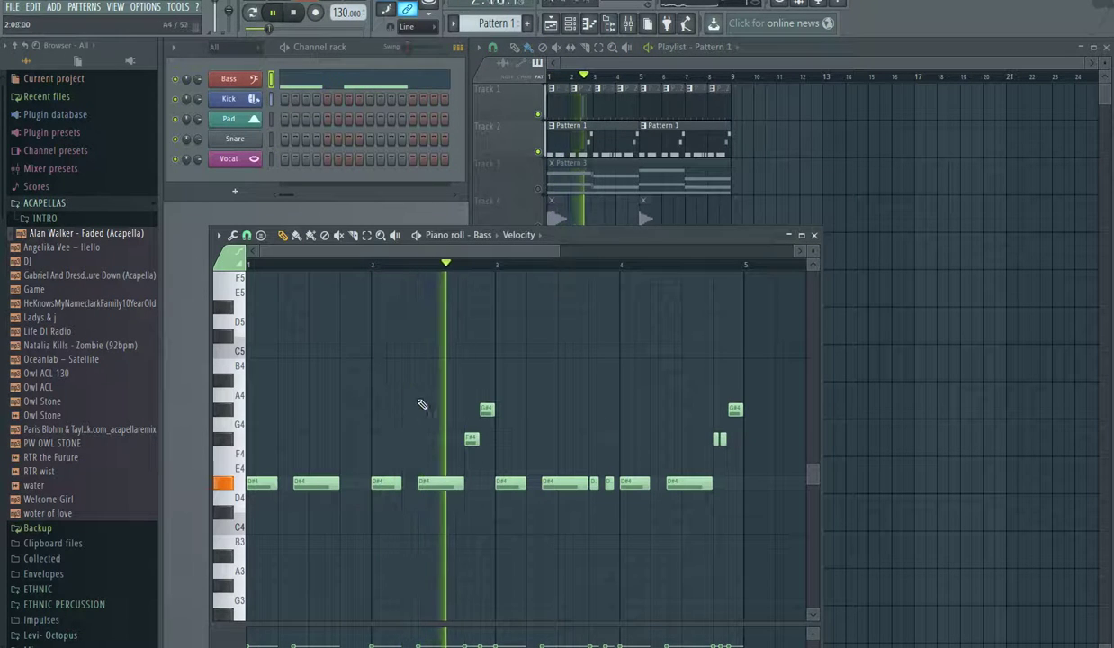
click(814, 236)
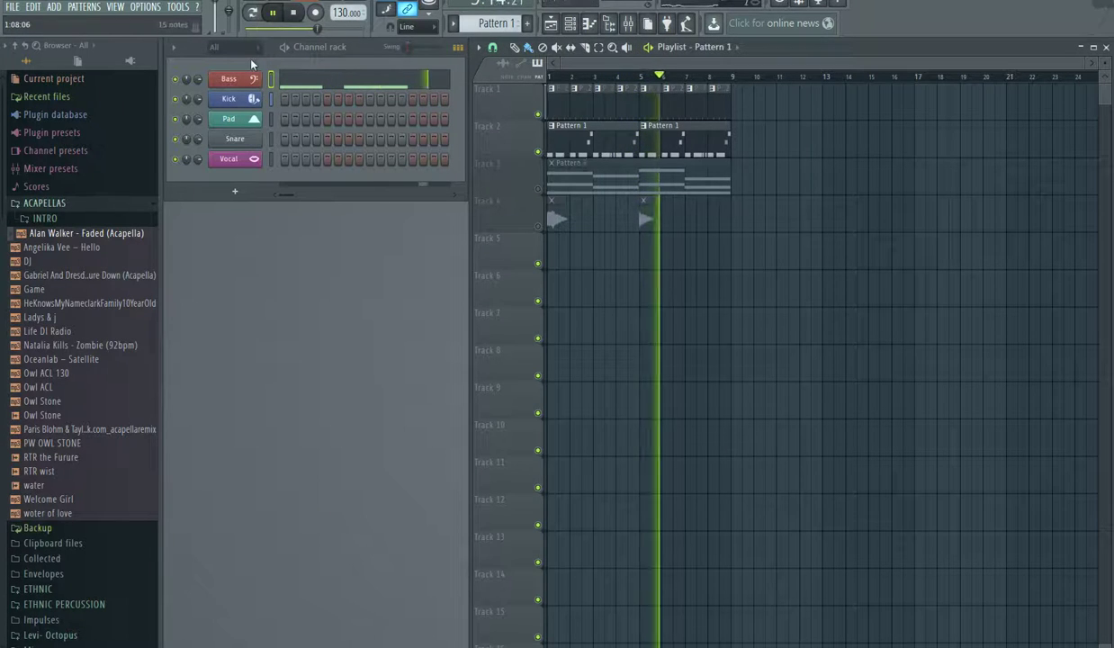
key(space)
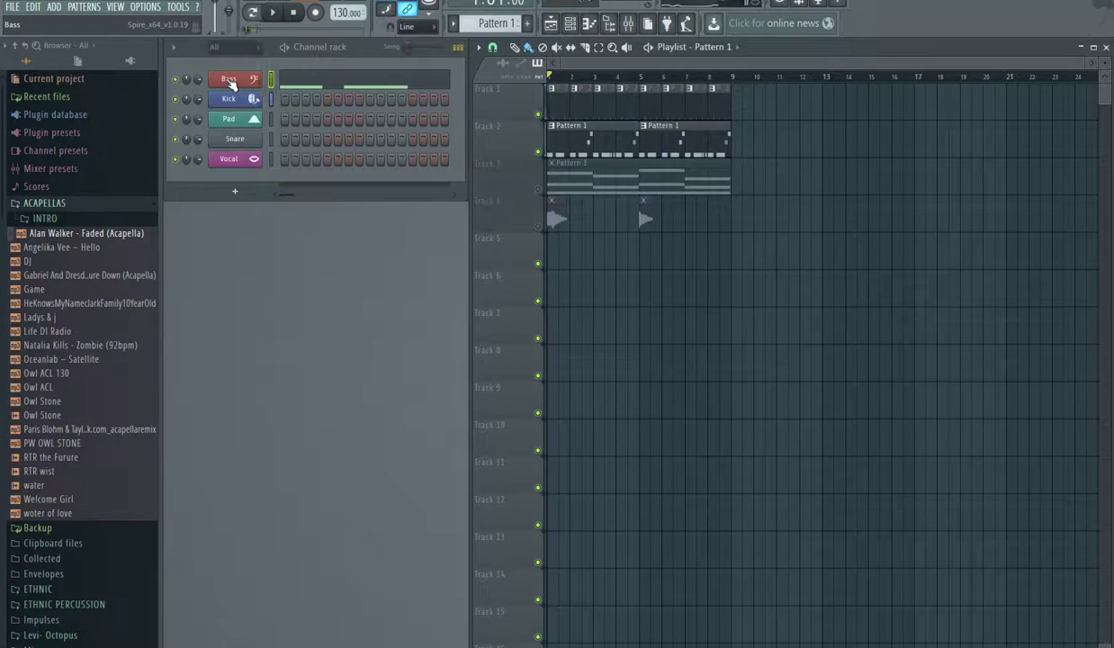
Step: Load Fruity Love Philter into the first effect slot of the Bass mixer track
click(638, 26)
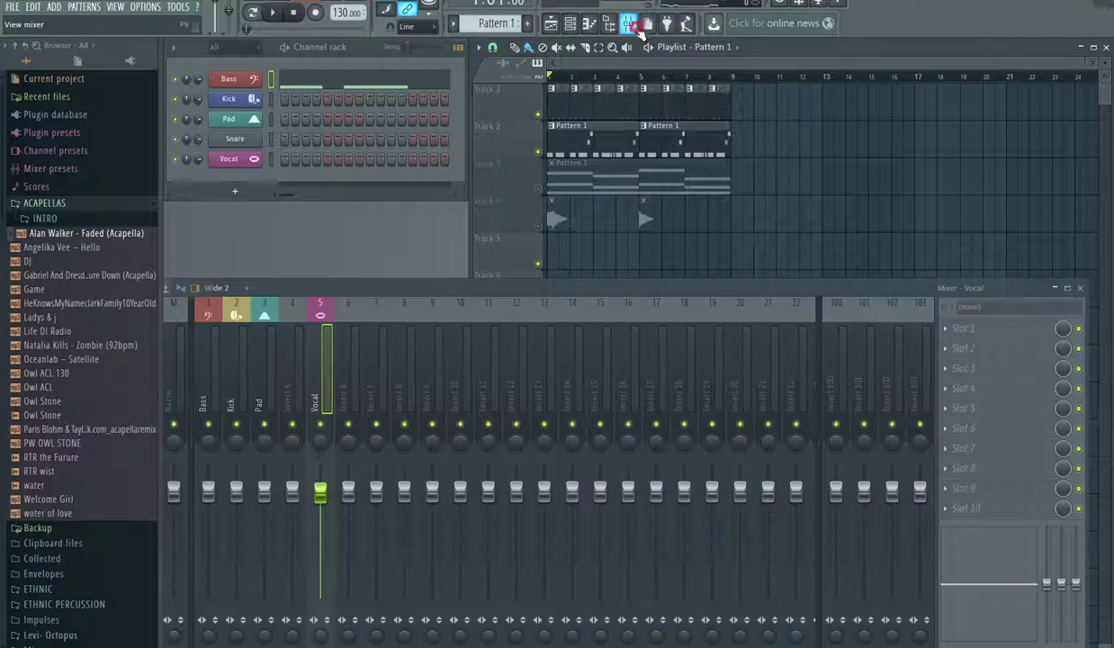
drag(341, 294, 369, 117)
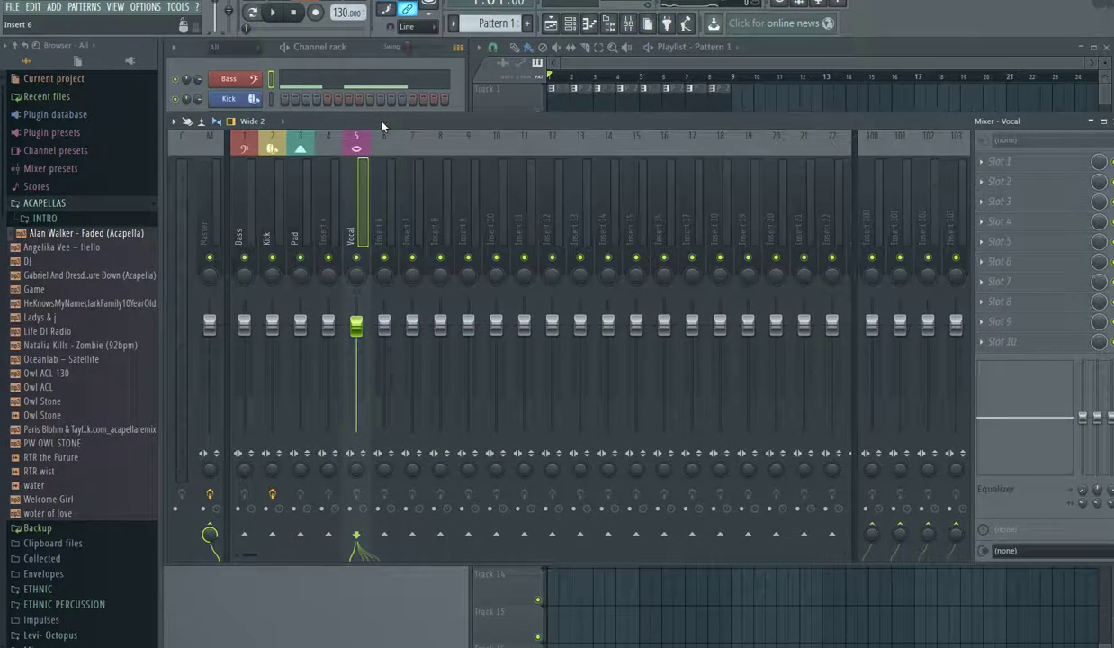
click(246, 232)
key(space)
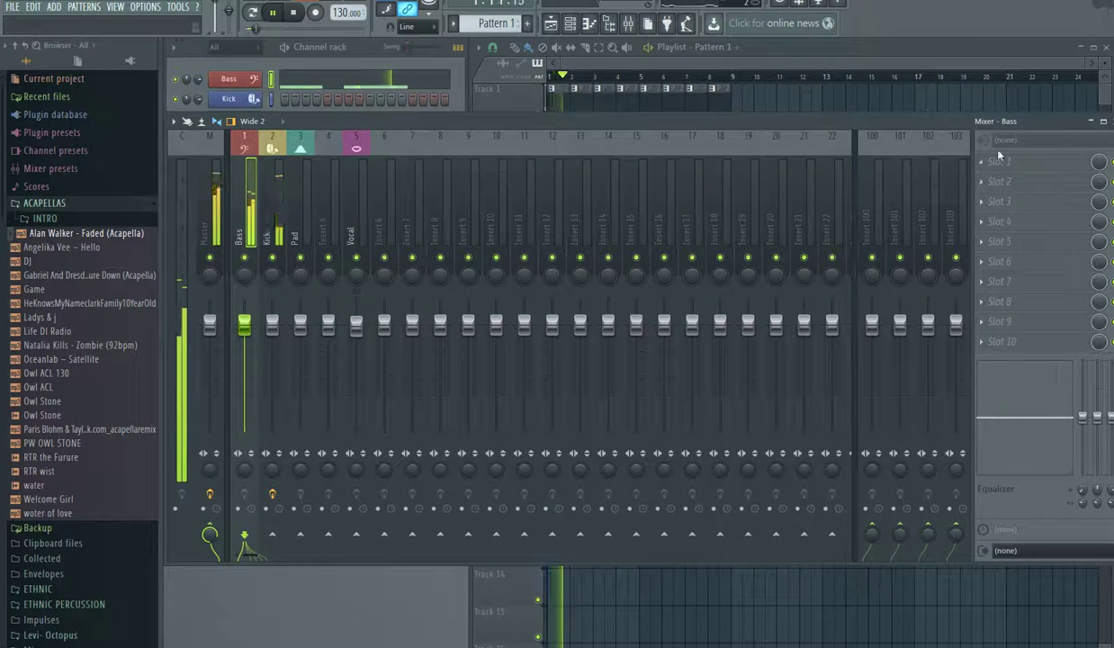
key(space)
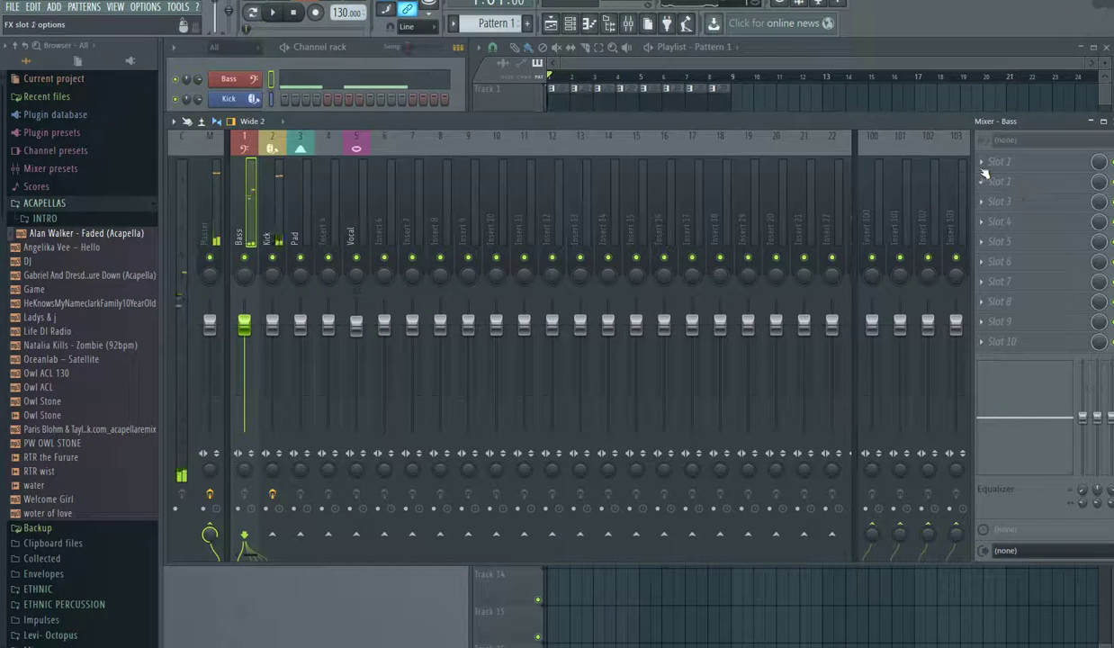
click(983, 166)
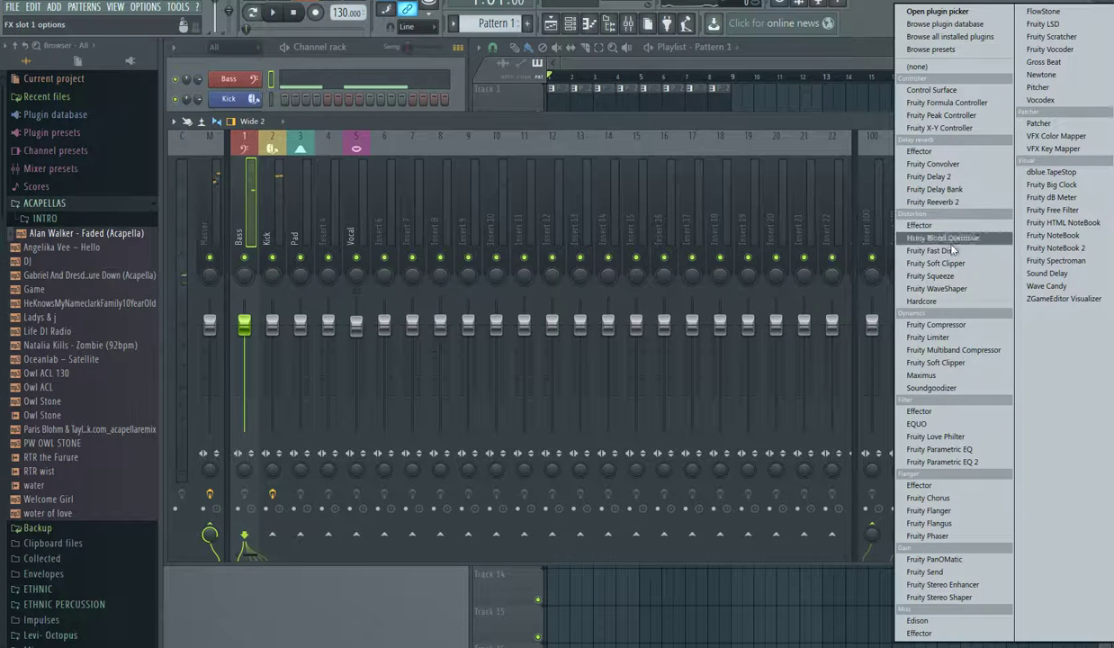
click(945, 438)
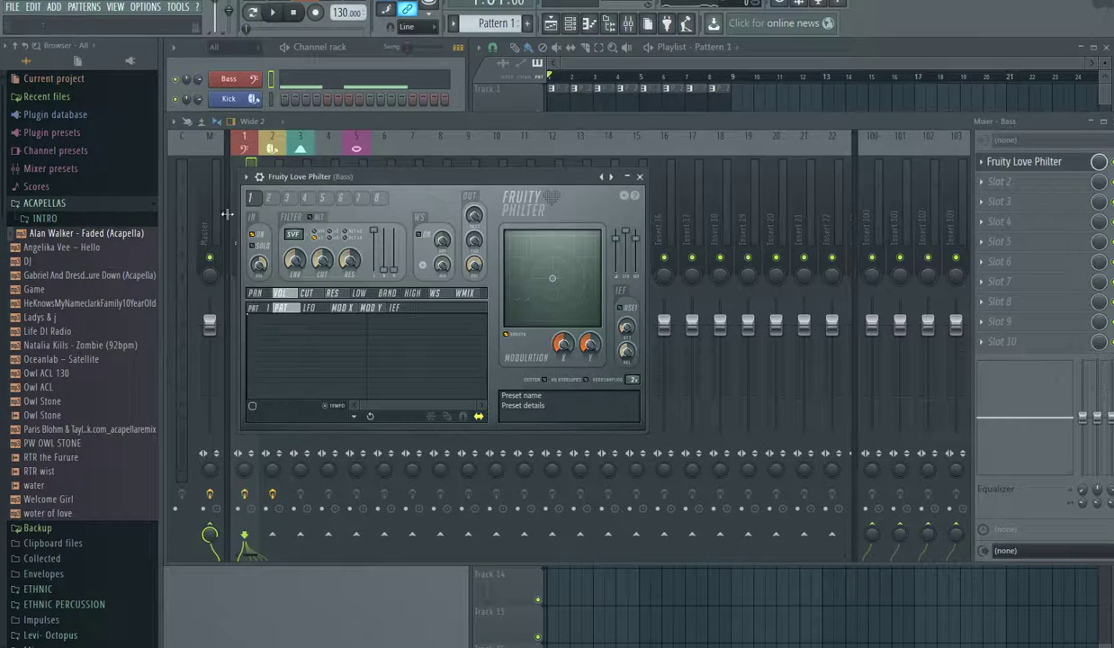
Step: Apply the SIDECHAIN preset and set the volume envelope's tension between points 1 and 2 to 98%, checking it in playback
click(248, 179)
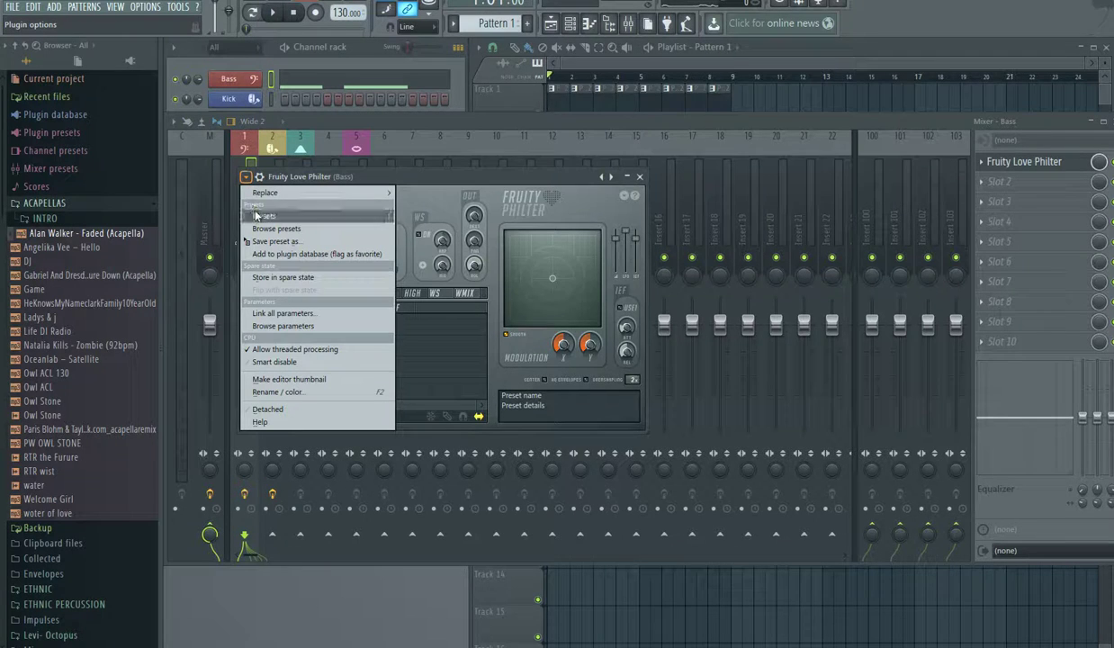
mouse_move(260, 217)
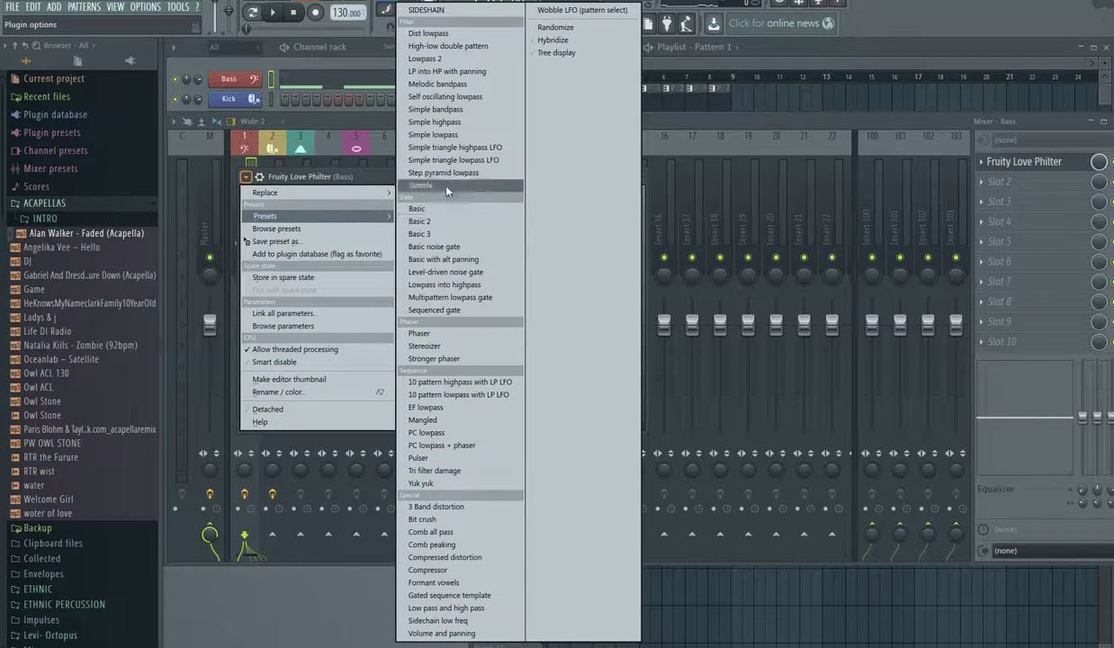
click(427, 12)
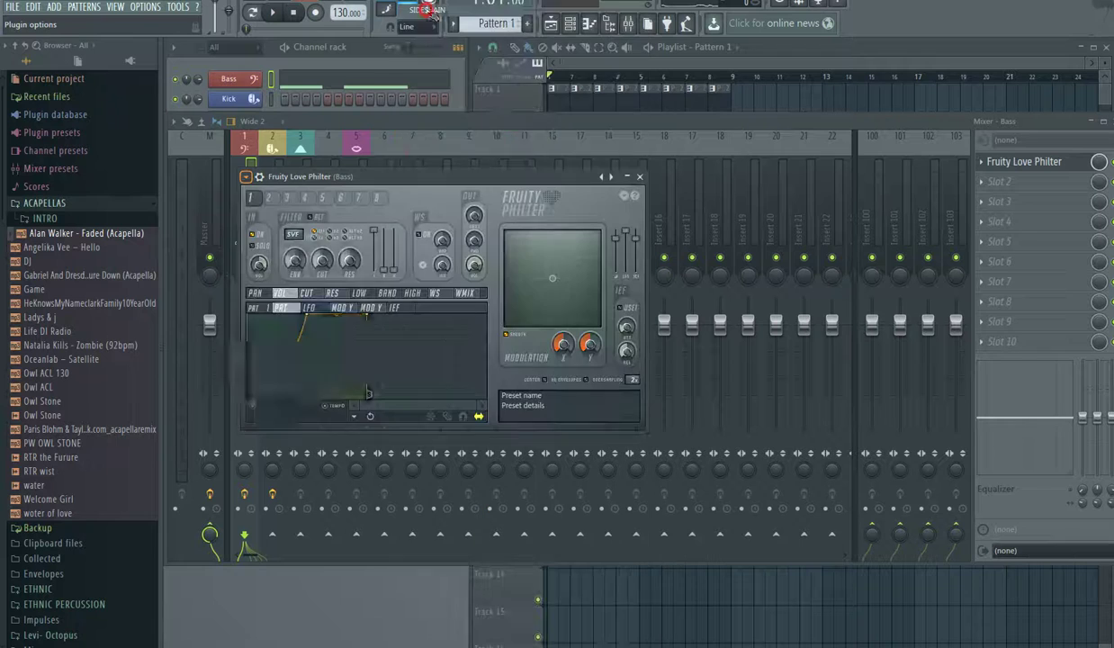
drag(276, 385, 276, 377)
key(space)
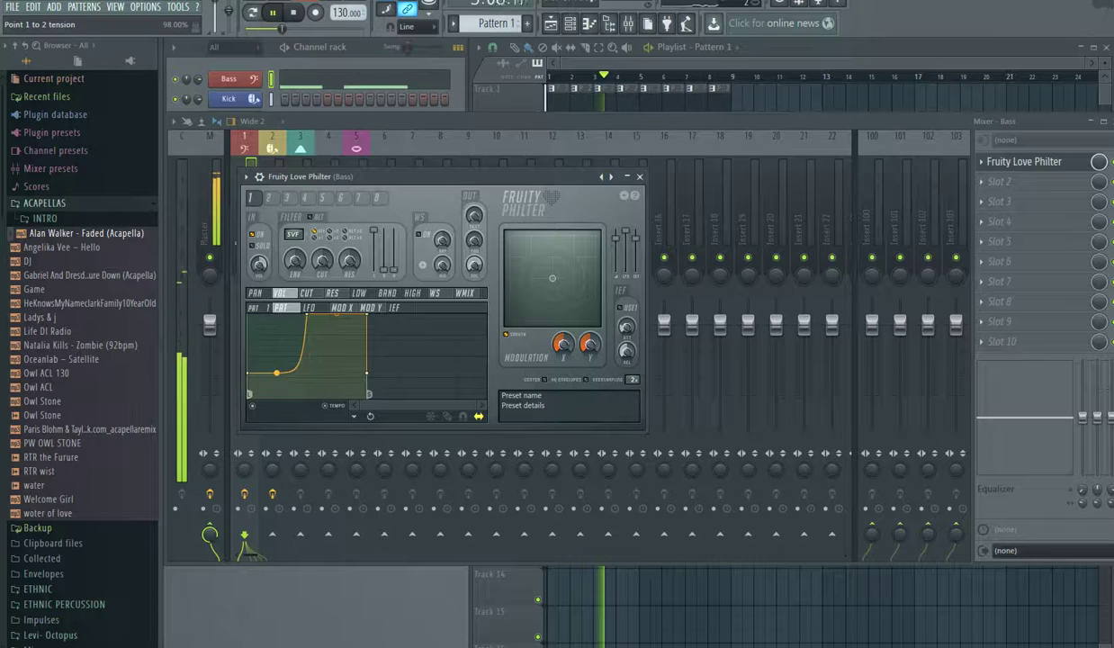
click(639, 176)
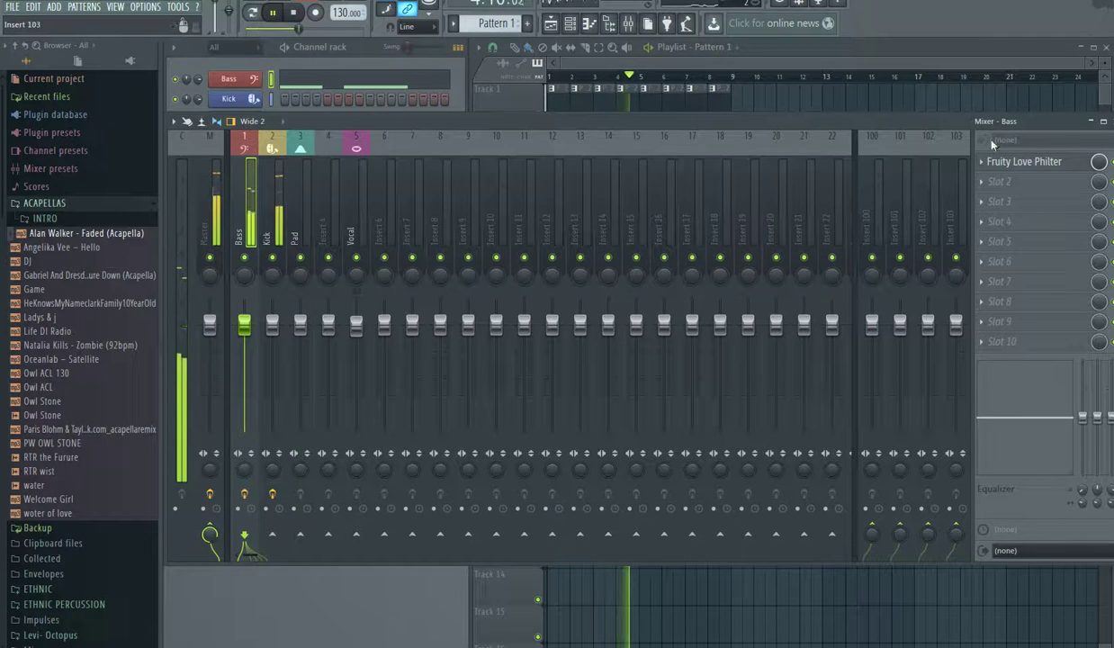
Step: Lower the Bass mixer track's volume to about 94% and close the mixer
drag(1040, 119, 967, 126)
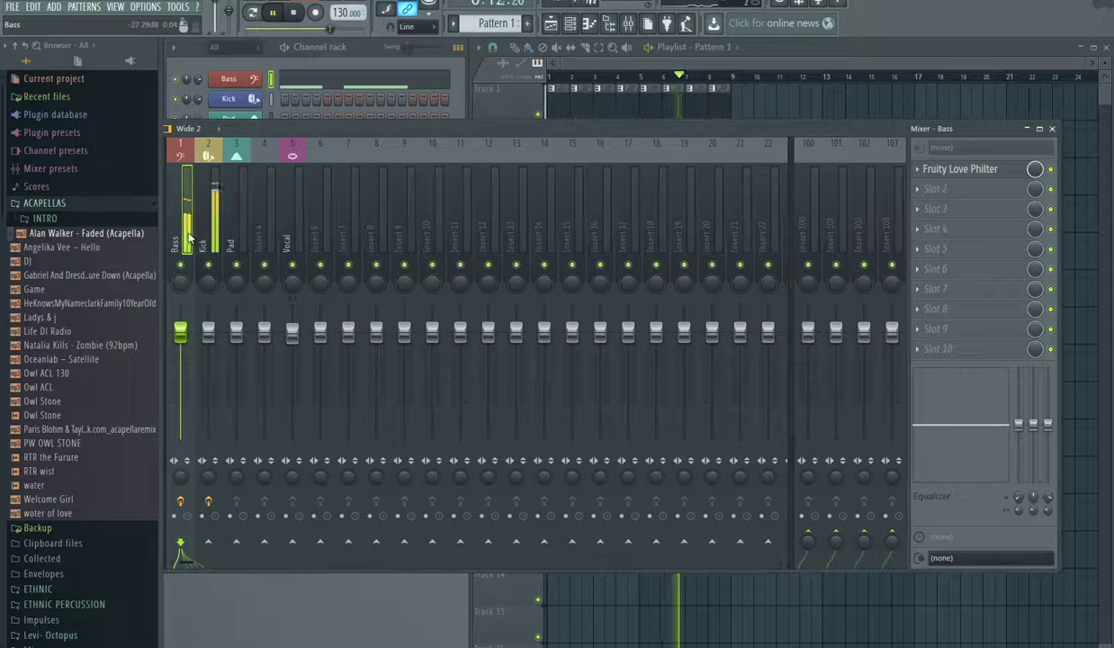
drag(180, 333, 180, 344)
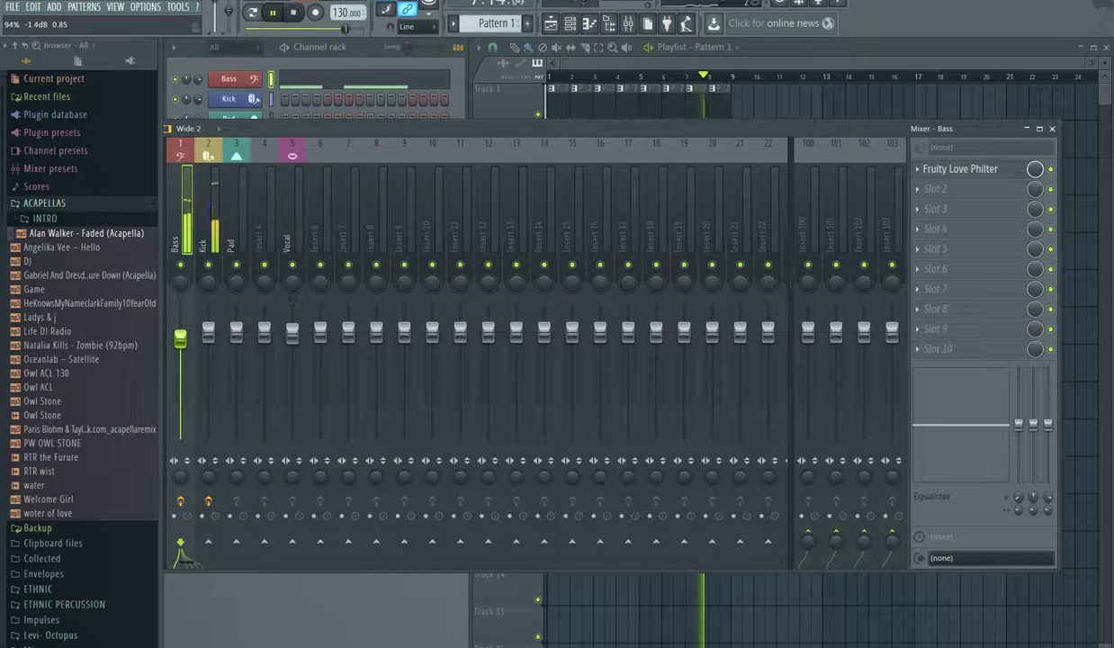
click(1053, 130)
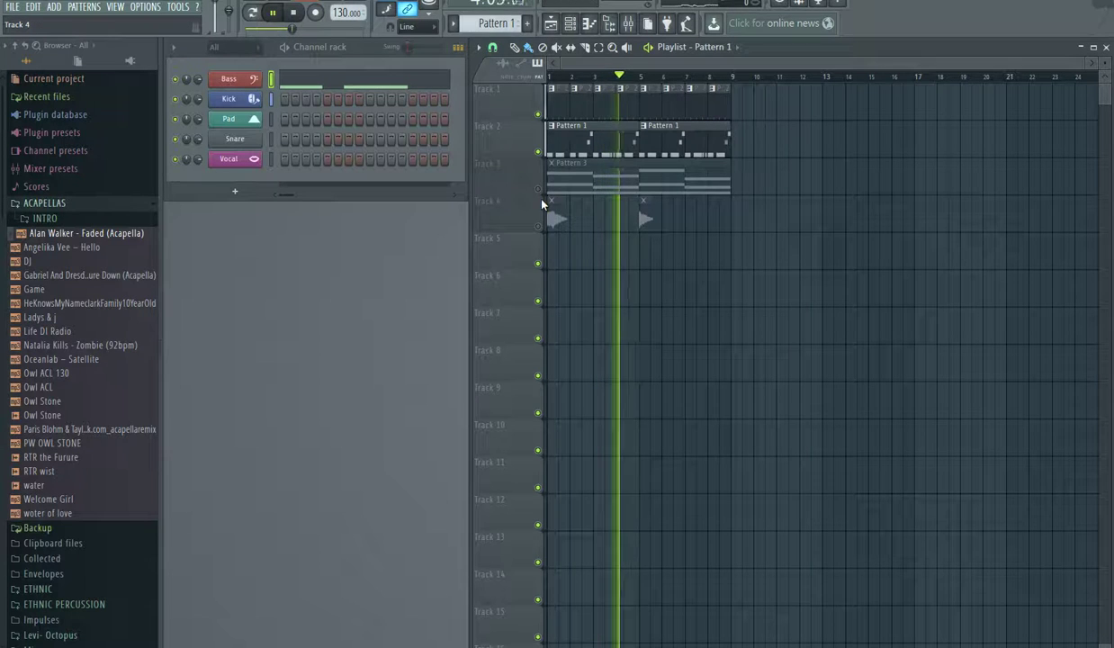
Step: Trim the end of the last Pattern 2 clip on Track 1 slightly and stop playback
scroll(723, 123, up, 3)
drag(739, 102, 730, 102)
scroll(705, 147, down, 3)
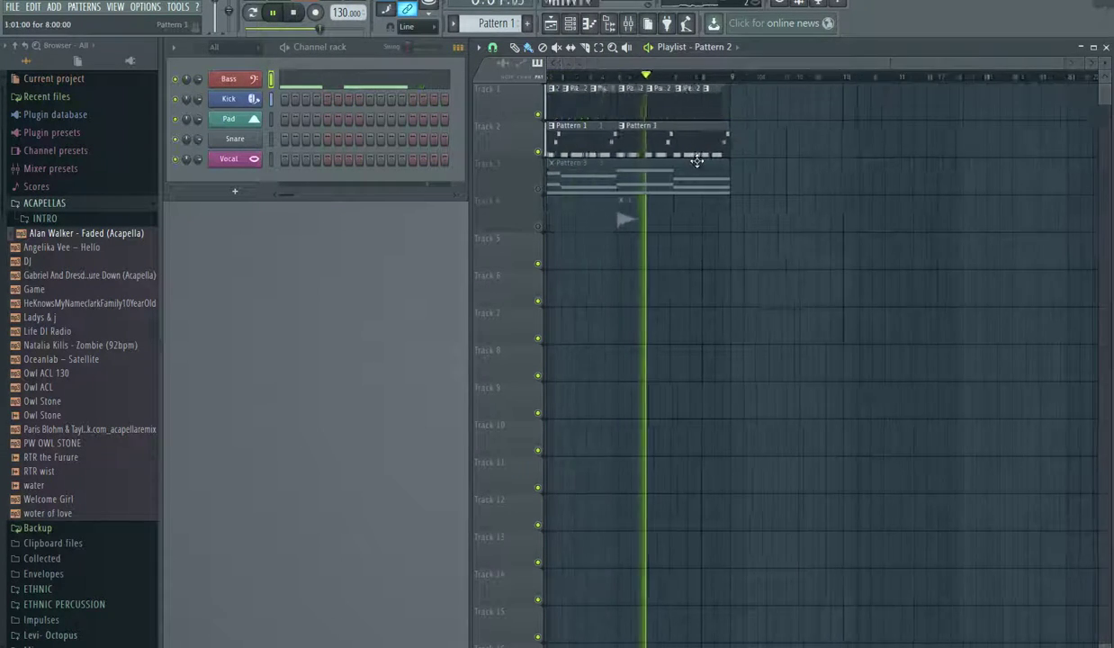
key(space)
Step: Unmute Track 3 with the Pattern 3 clip and check the Pad's level in the mixer during playback
click(538, 190)
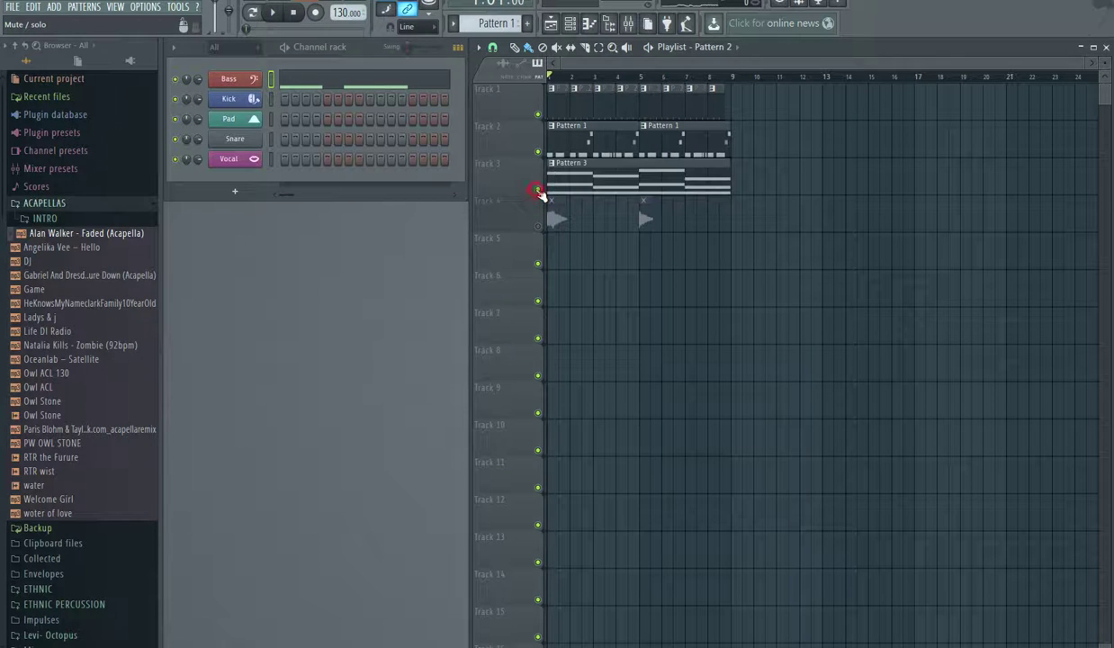
click(562, 178)
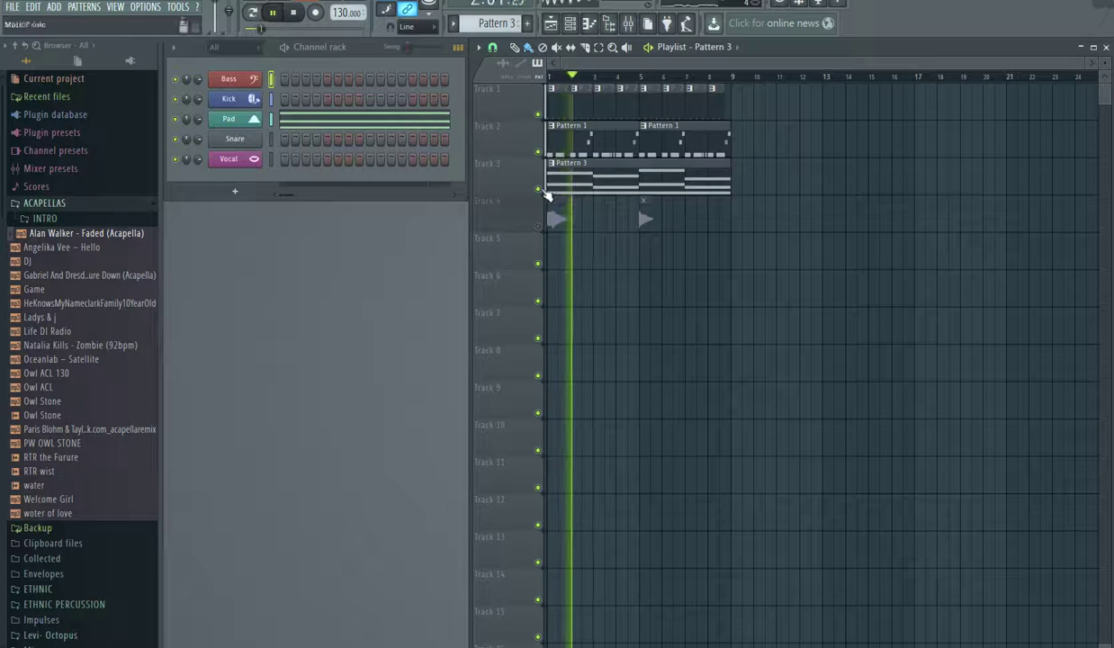
click(627, 24)
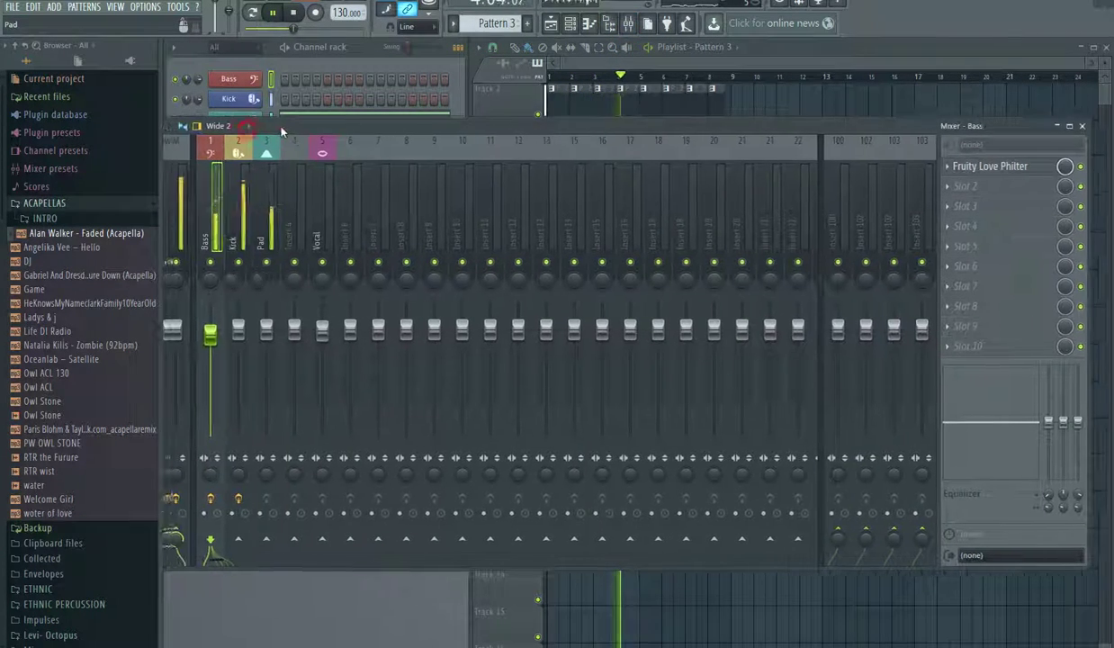
click(278, 238)
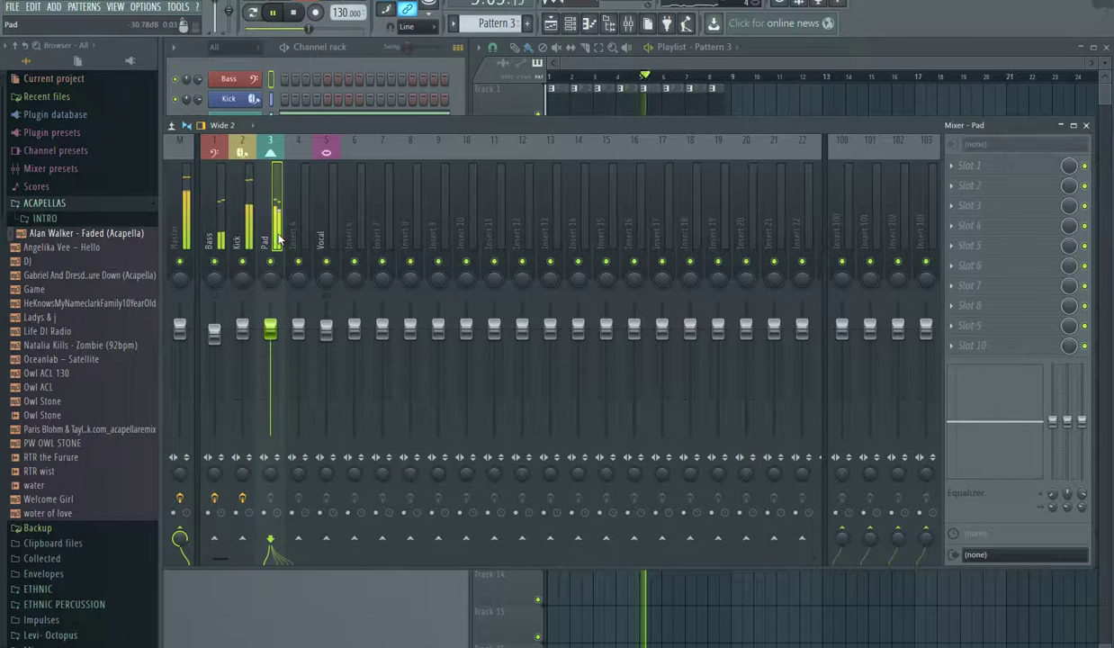
click(1088, 126)
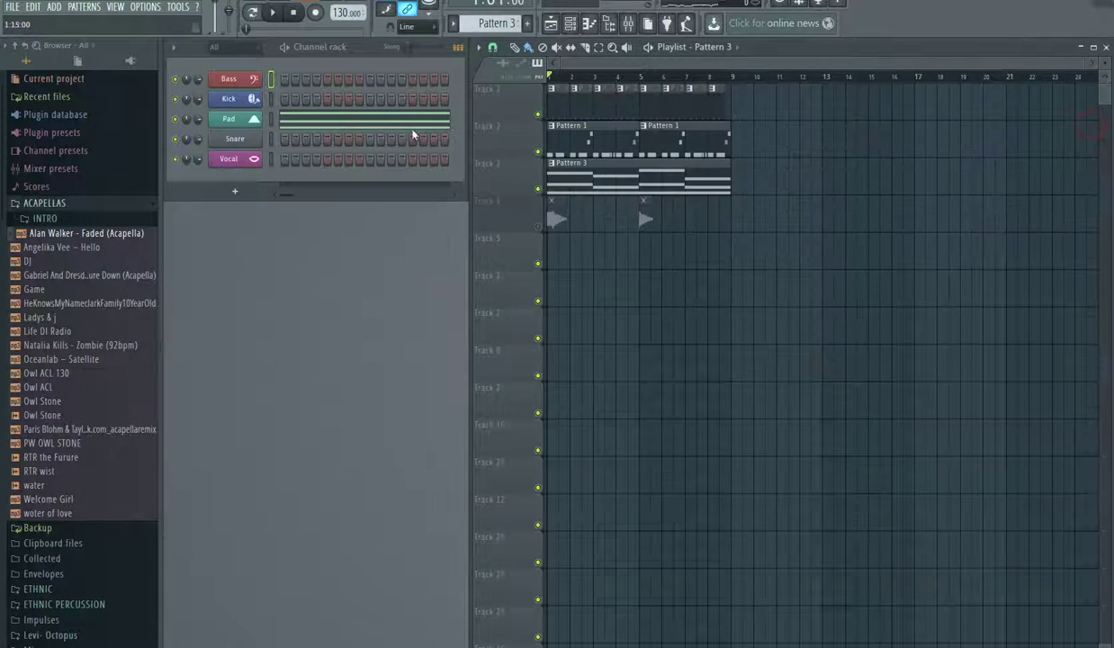
Step: Replace the B5 note at bar 5 of the Pad's piano roll with a two-bar G#5 note and preview it
click(364, 124)
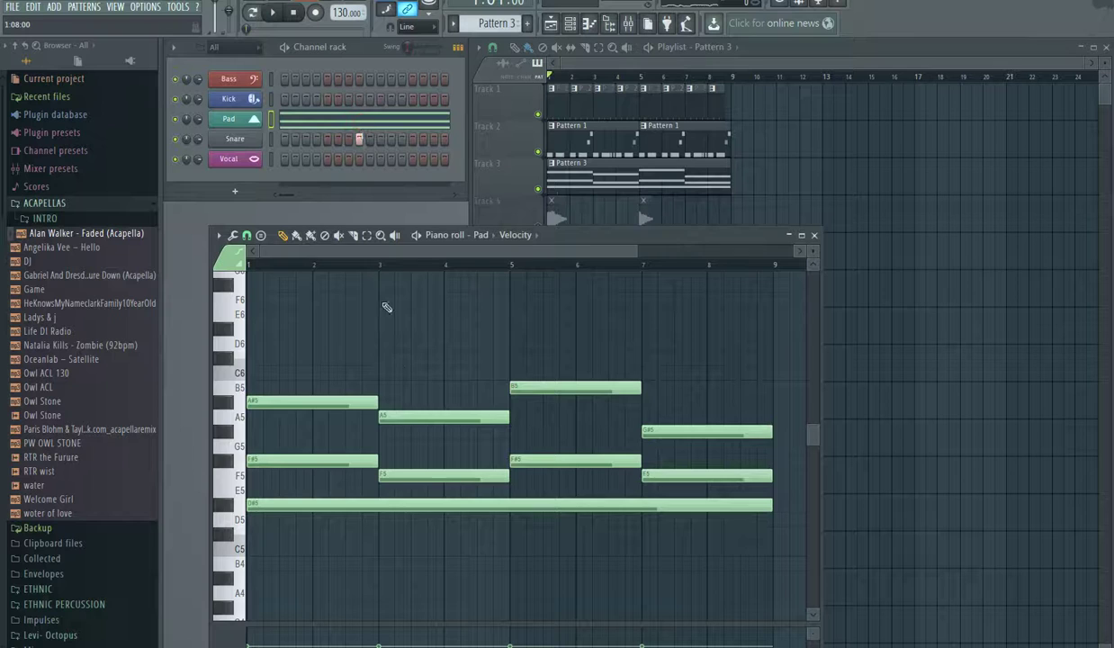
click(513, 434)
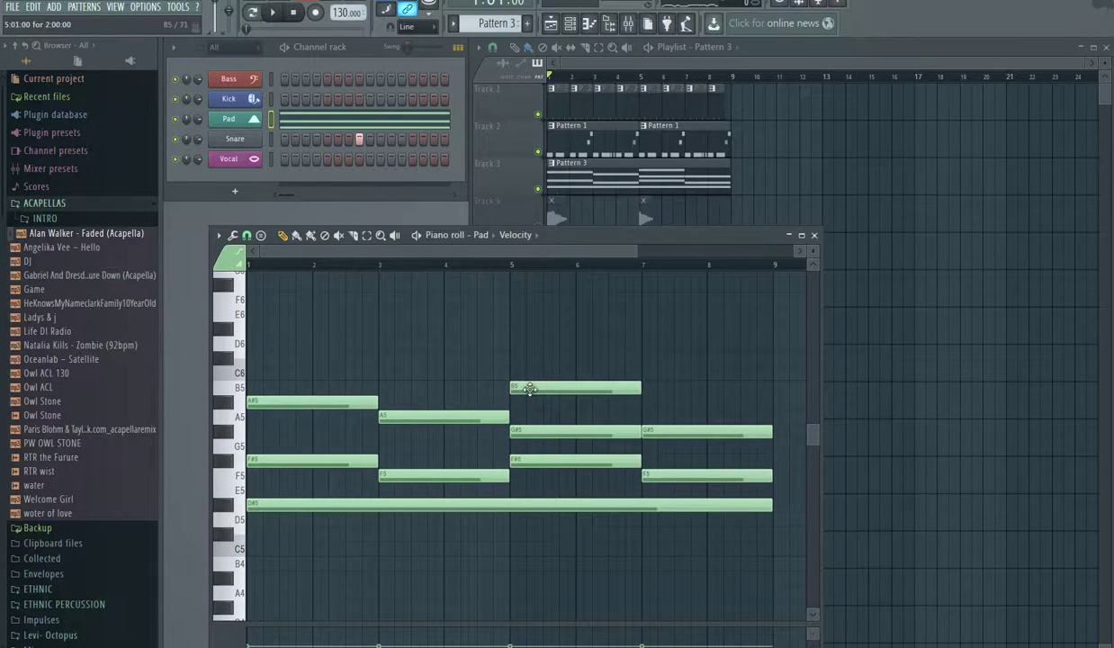
right_click(529, 389)
key(space)
drag(508, 253, 570, 253)
key(space)
Step: Raise the Pad's G#5 note at bar 7 to A#5 and preview the chord change
drag(561, 429, 563, 394)
key(space)
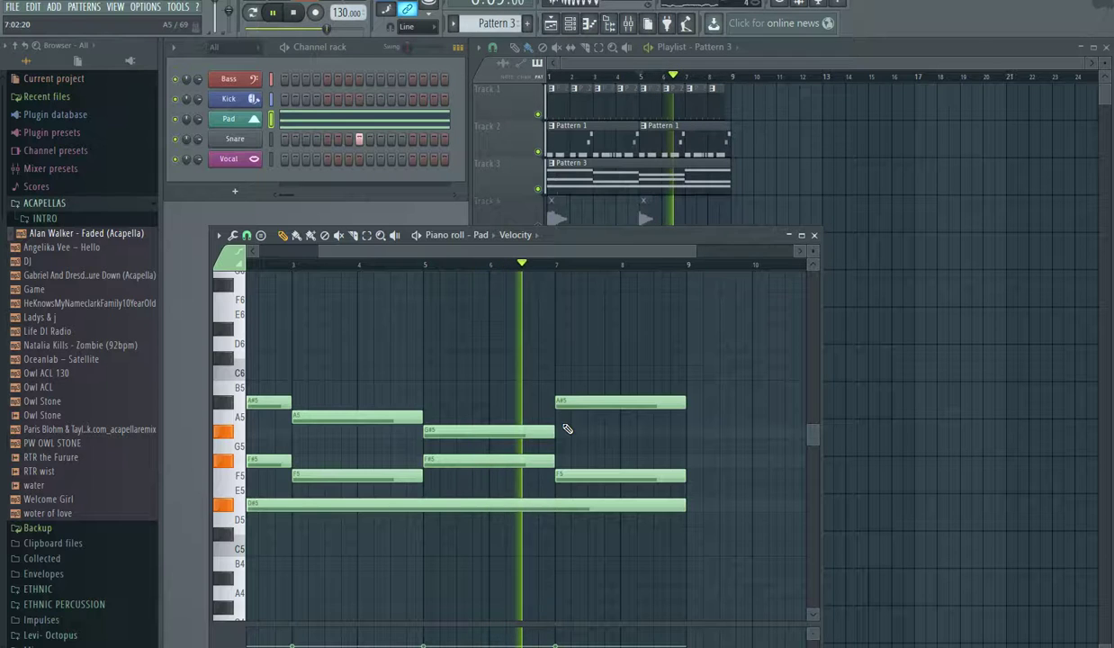
key(space)
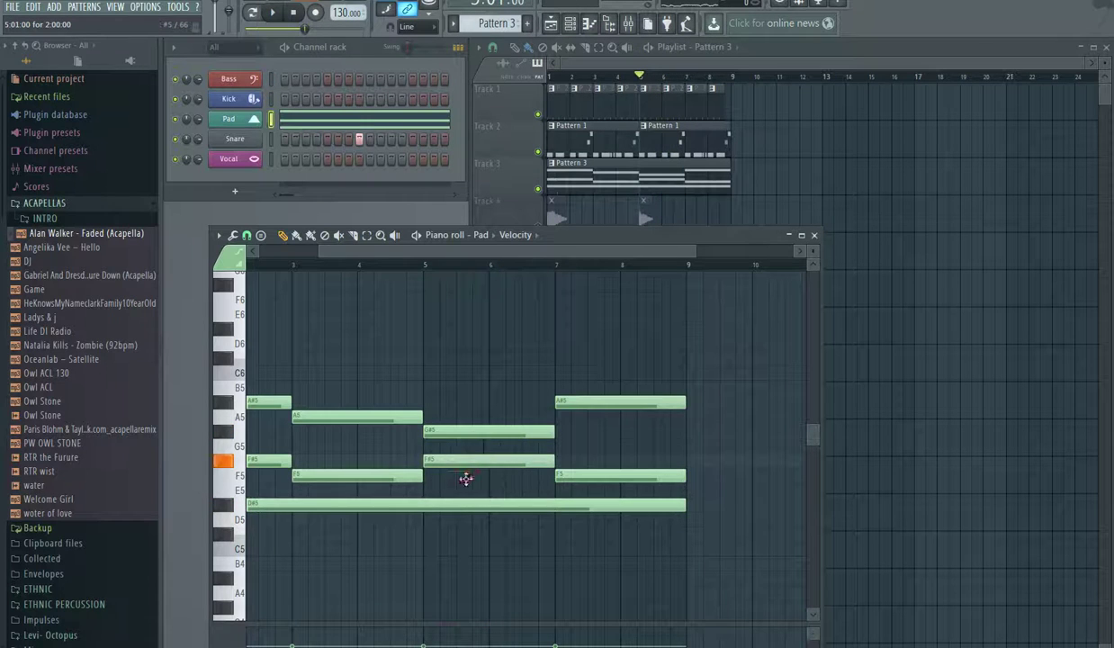
Step: Lower the Pad's F#5 note at bar 5 to F5 and raise its F5 note at bar 7 to F#5
drag(465, 467, 464, 480)
key(space)
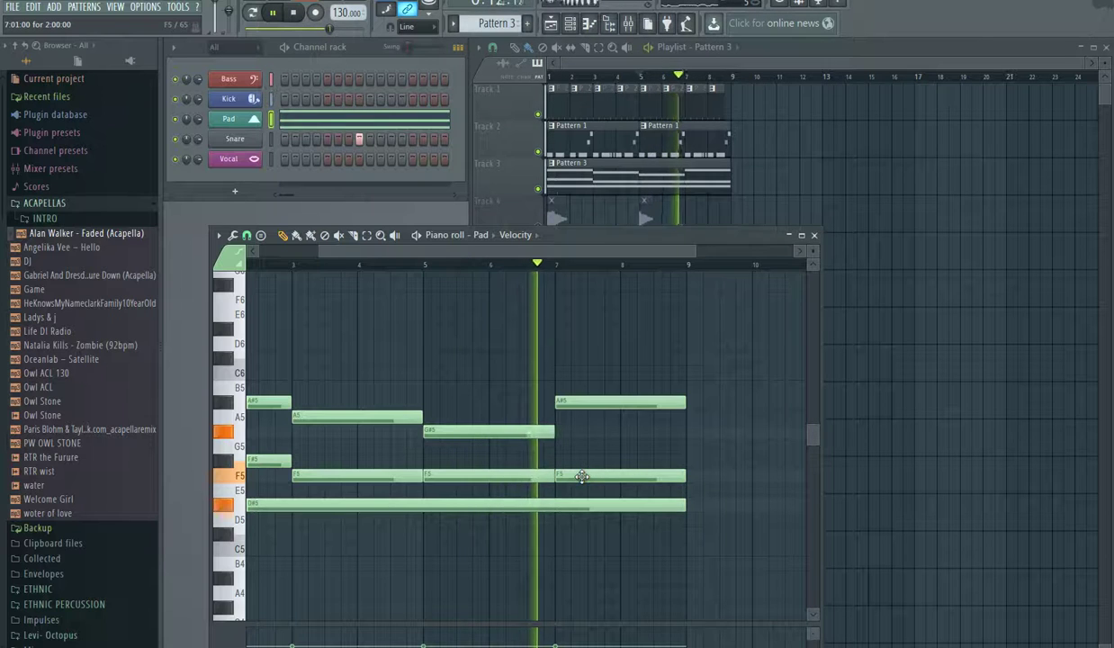
key(space)
drag(582, 476, 580, 462)
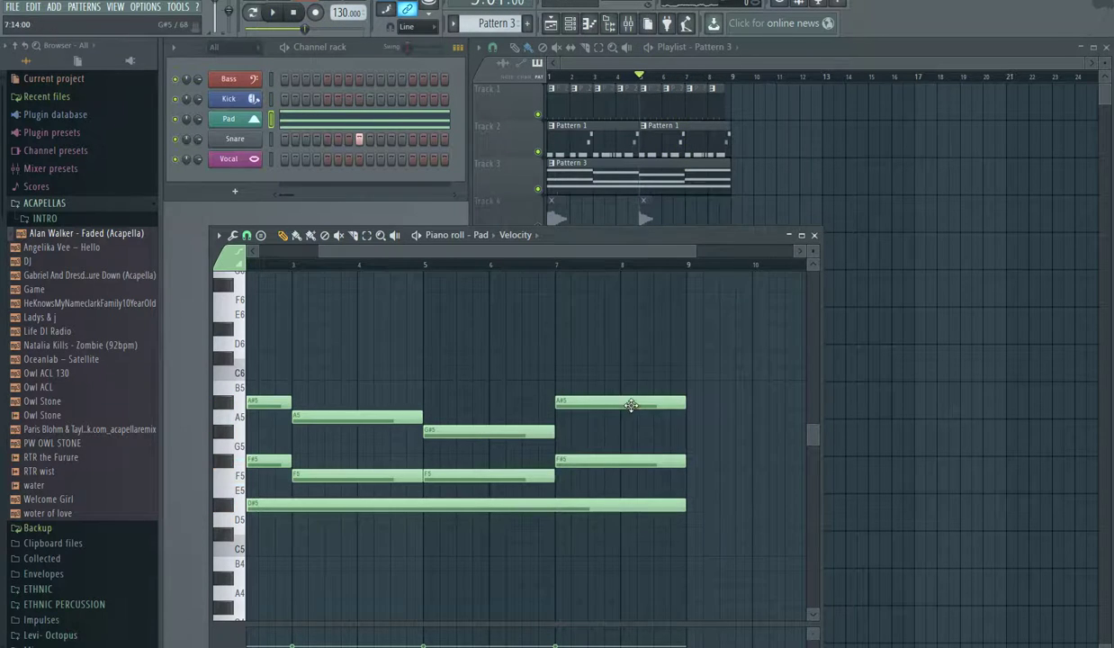
click(815, 235)
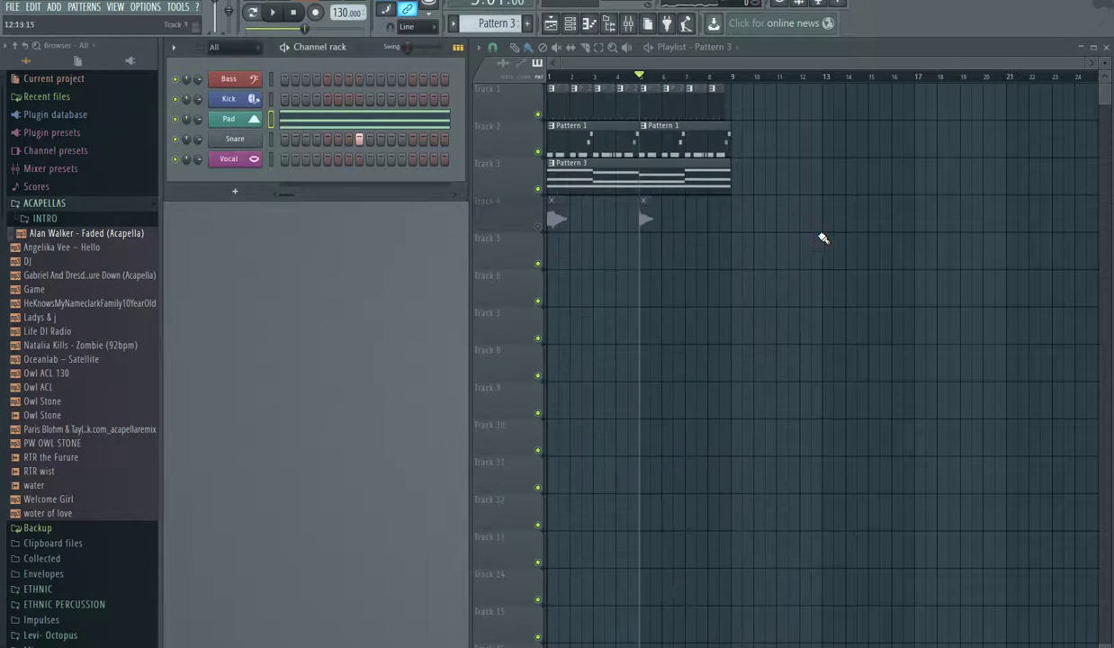
Step: Play the song from the start and clear the stray Snare step in Pattern 3
click(558, 79)
key(space)
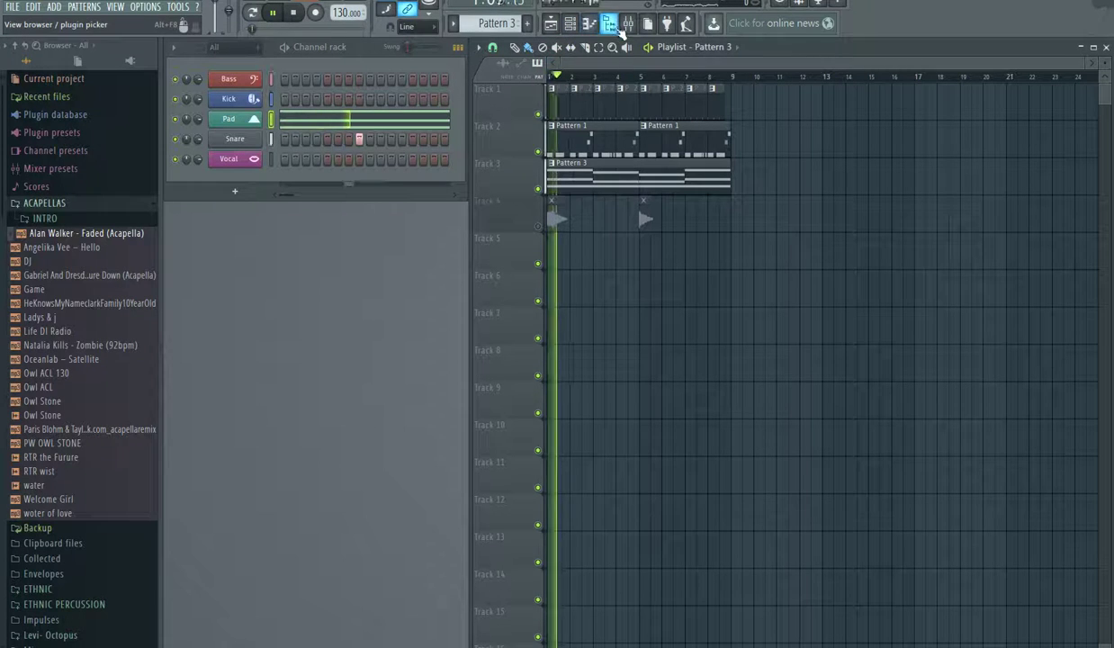
key(space)
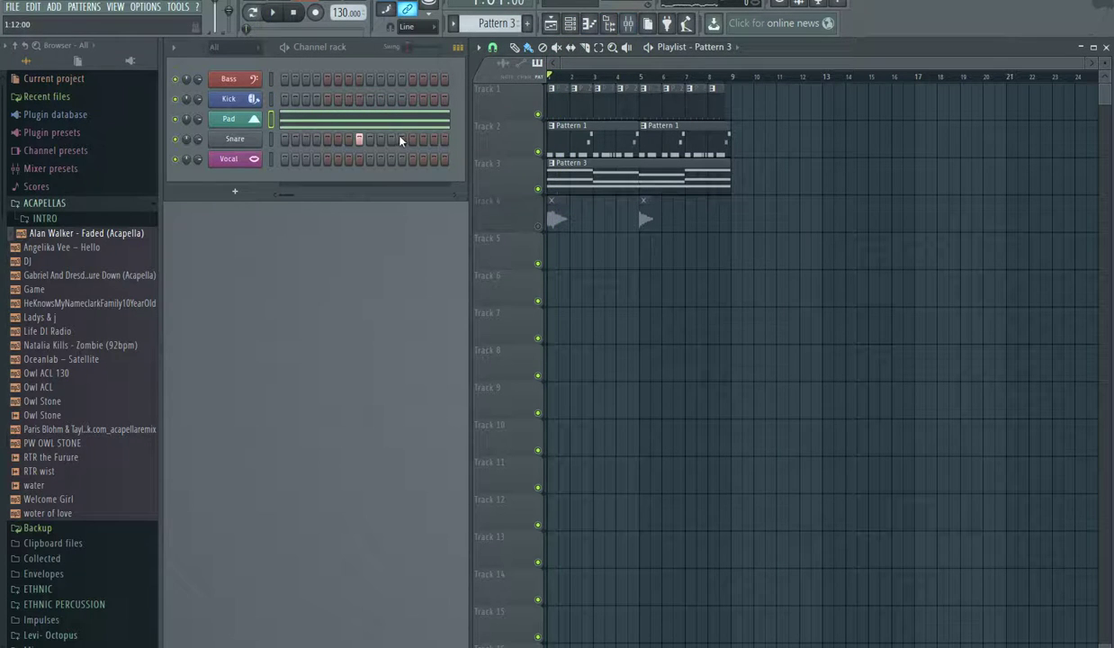
key(space)
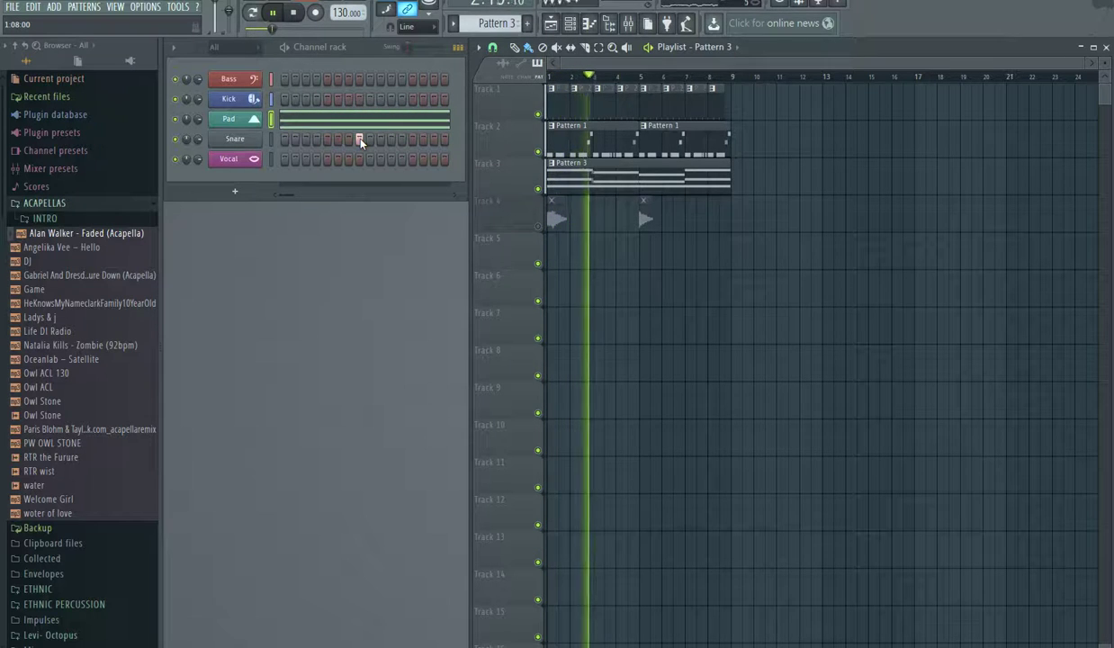
key(space)
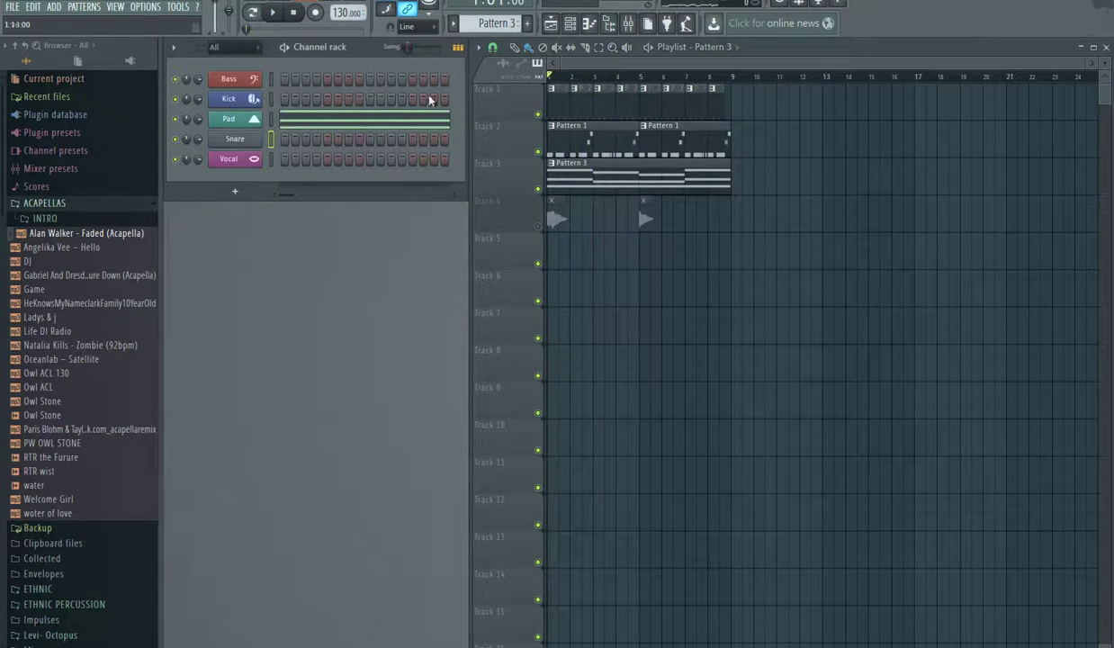
Step: Play the song and load Fruity Love Philter with the SIDECHAIN preset in the Pad mixer track's first effect slot
click(628, 24)
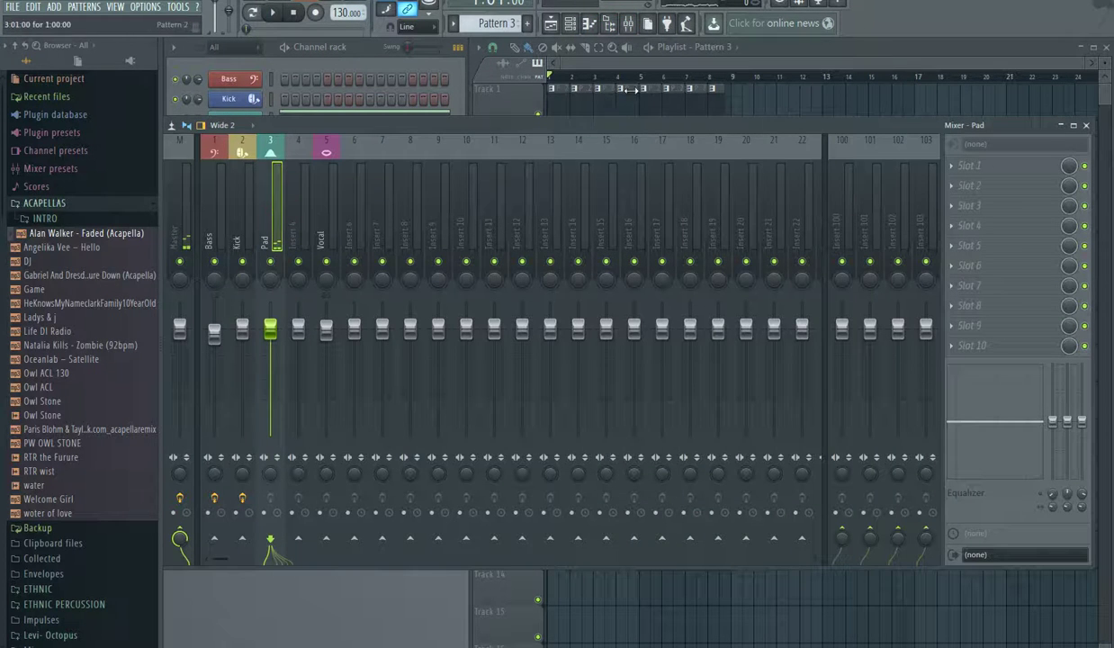
key(space)
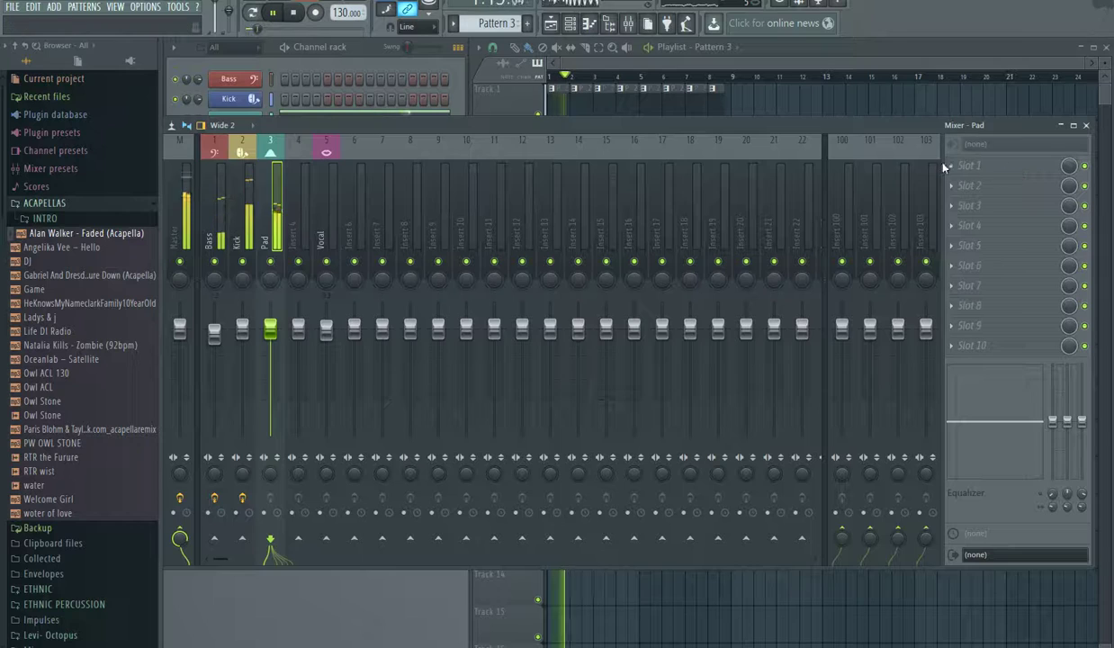
click(944, 165)
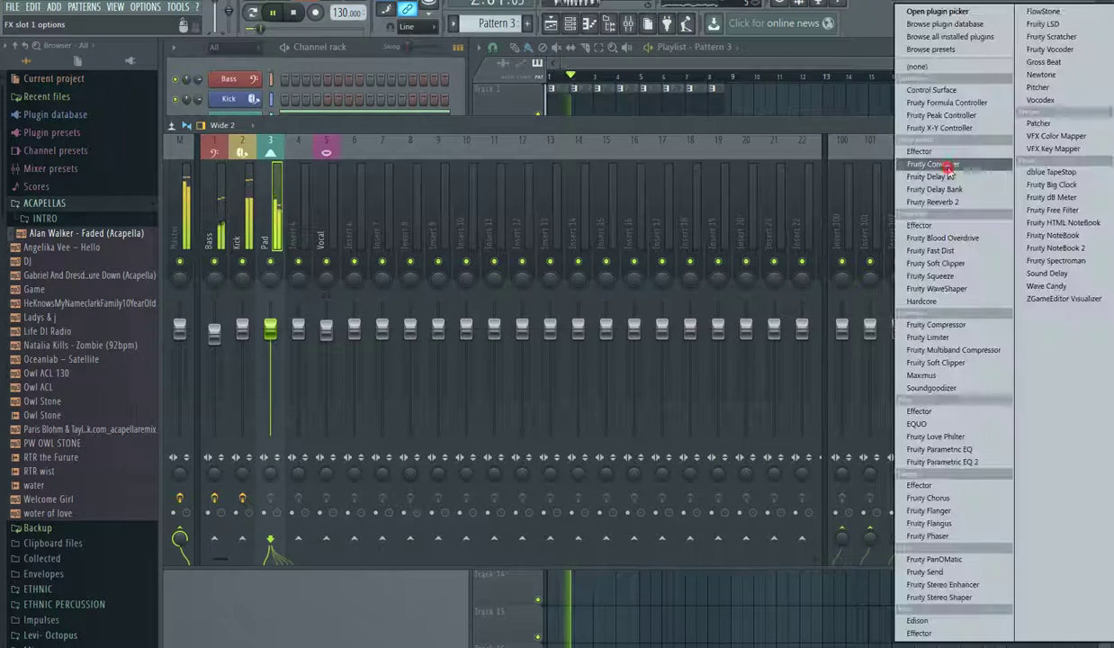
click(936, 436)
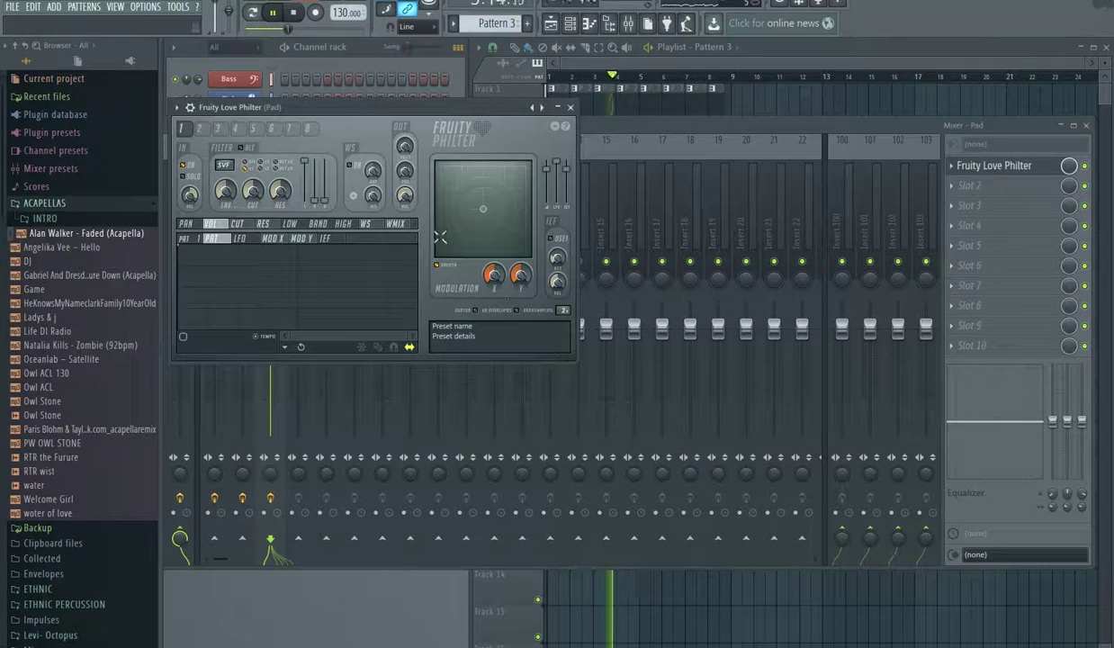
click(177, 107)
mouse_move(275, 149)
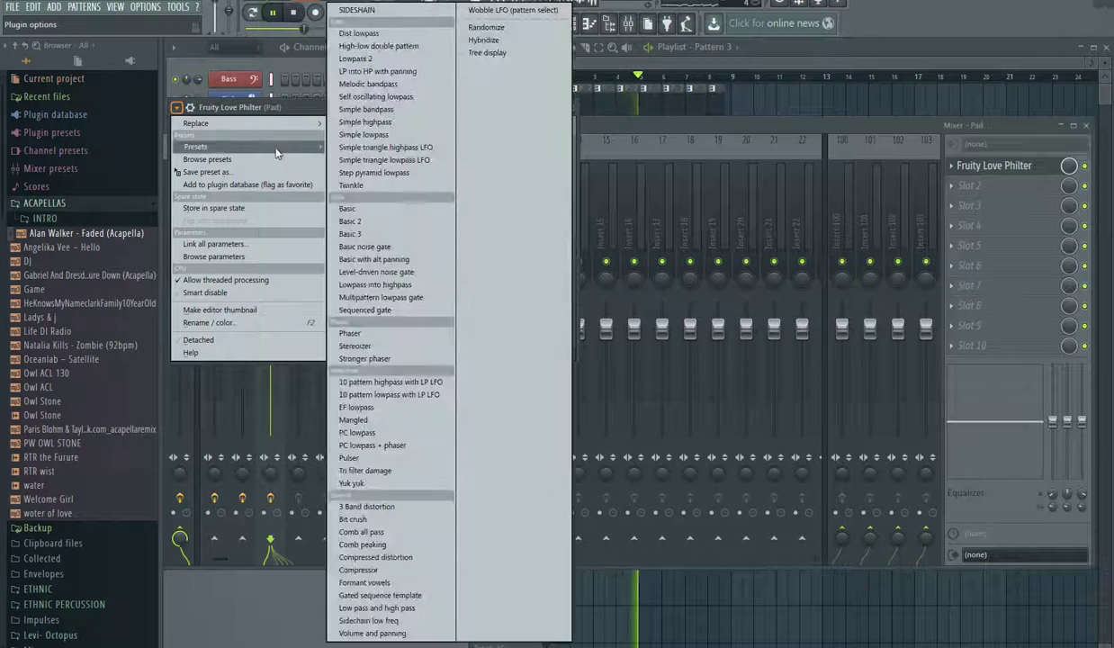
click(362, 8)
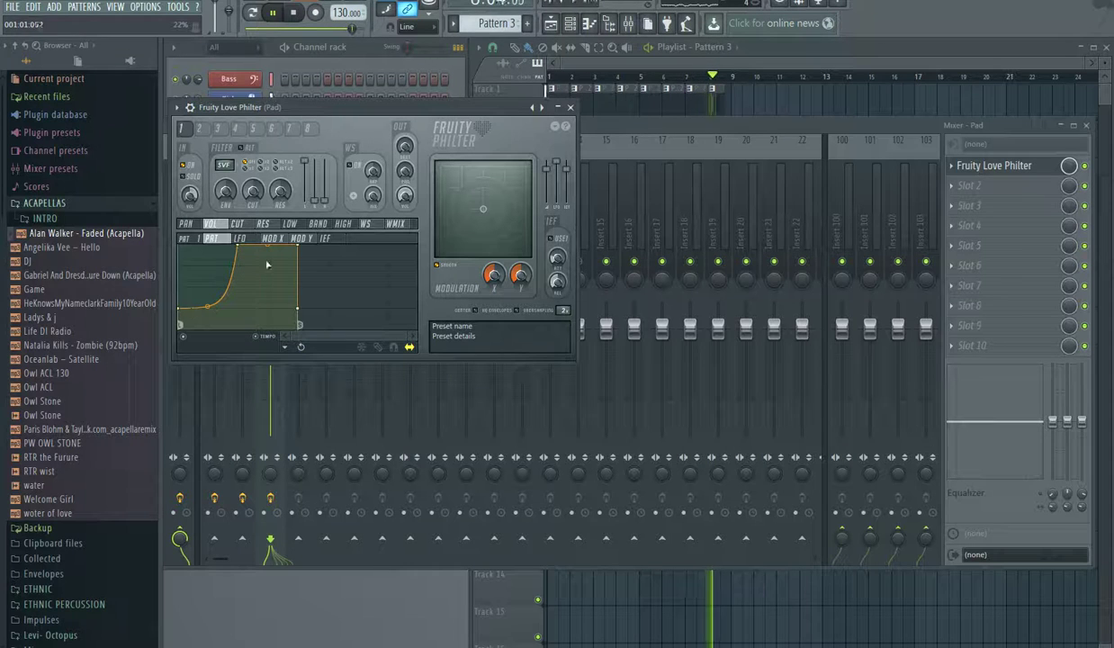
Step: Lower the Pad's mixer level to 93% while listening, and stop playback
click(570, 107)
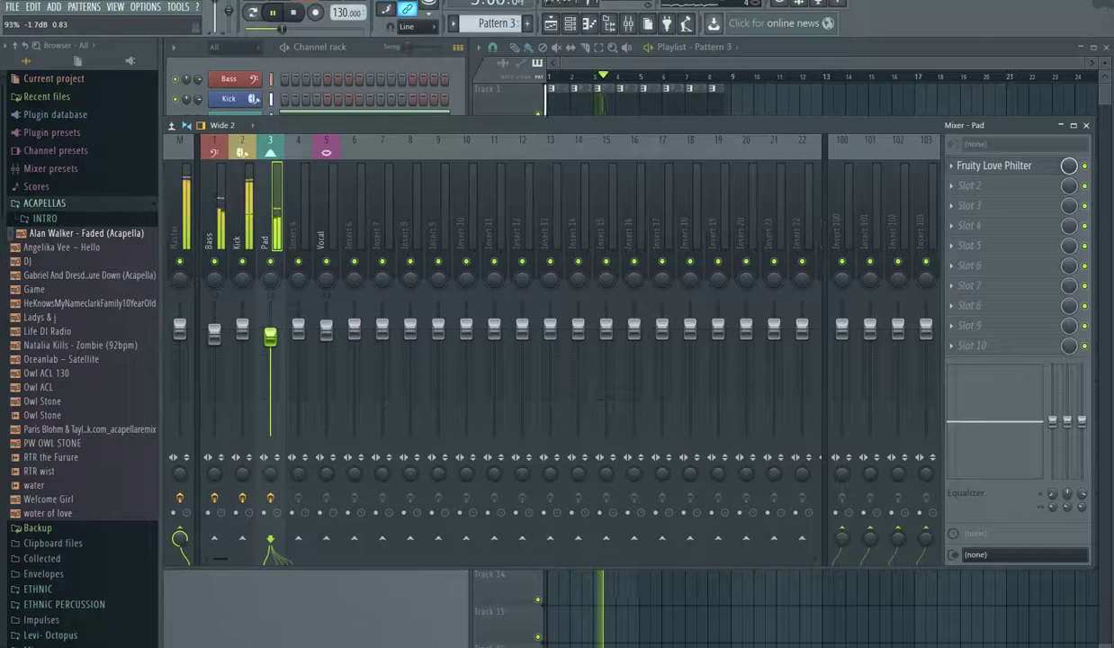
click(1086, 126)
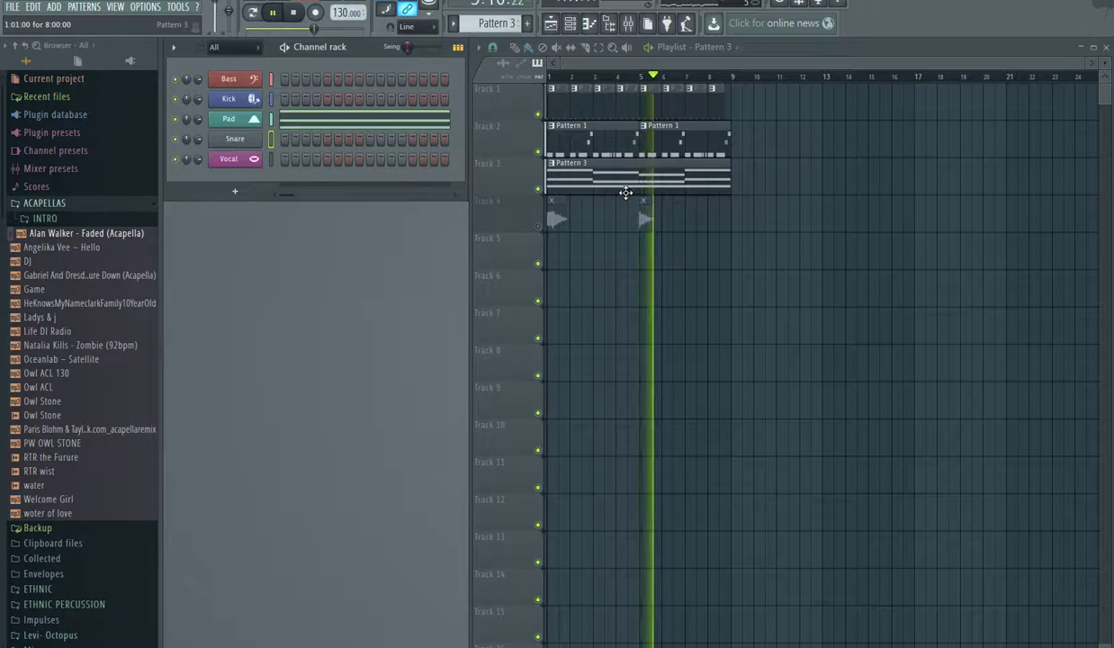
key(space)
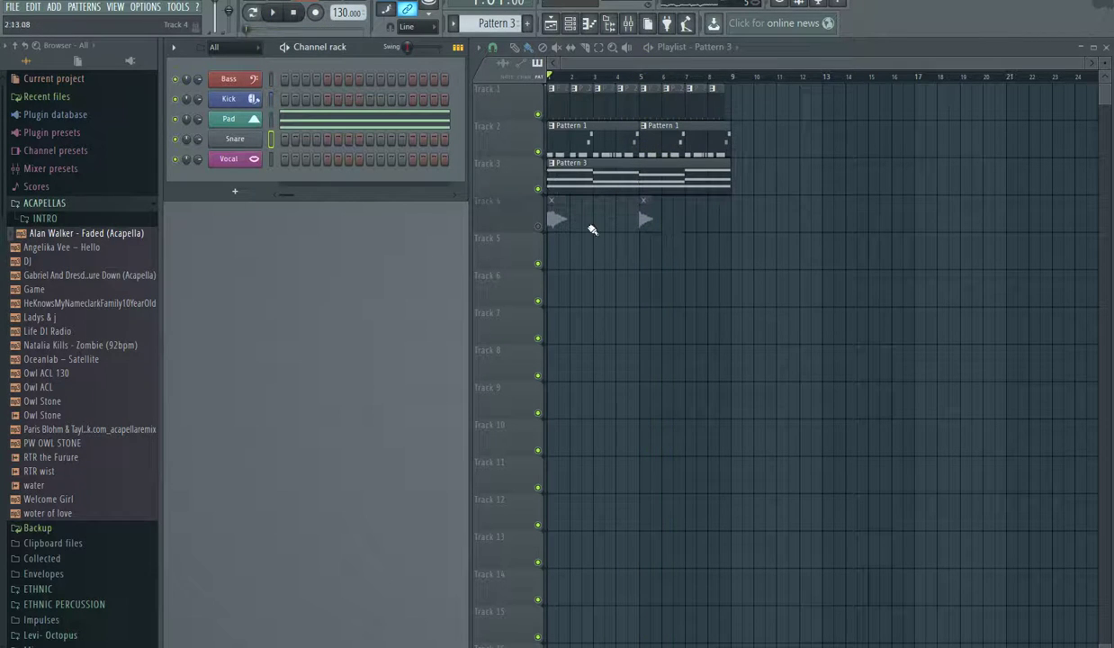
Step: Solo Track 4 to preview the vocal clips and look over the Vocal channel's settings
right_click(538, 226)
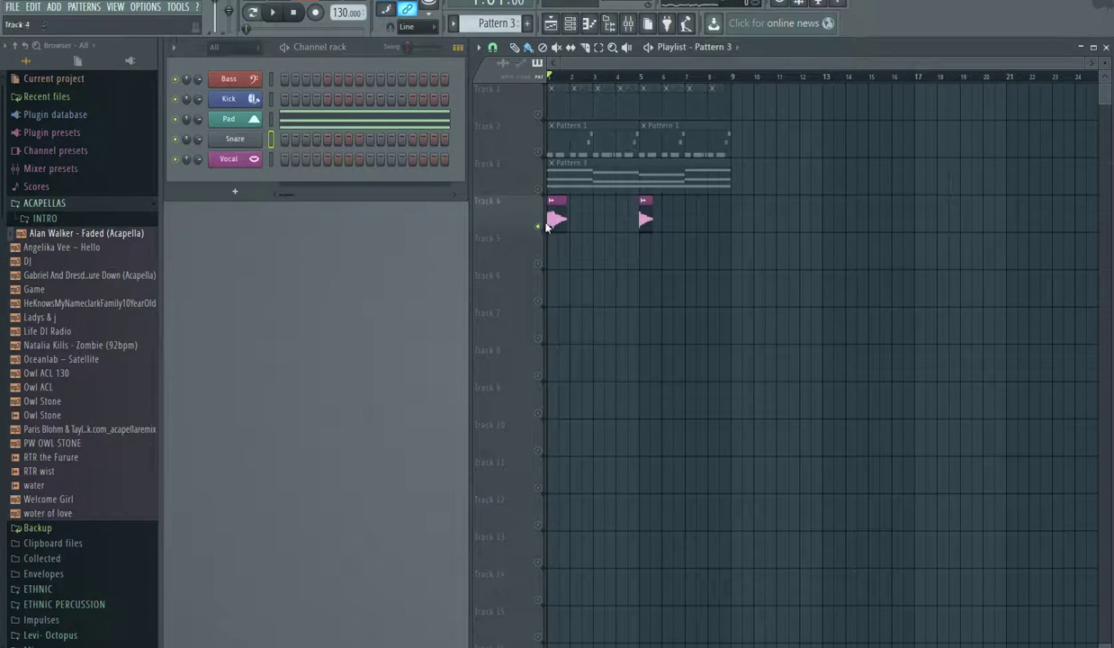
key(space)
key(space)
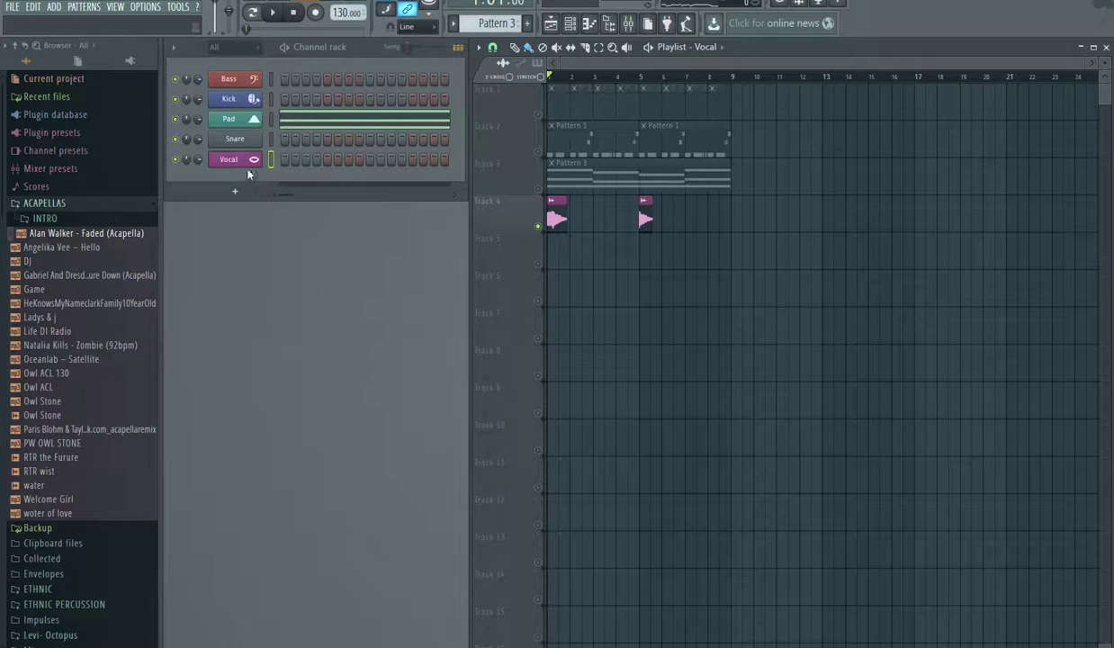
click(232, 159)
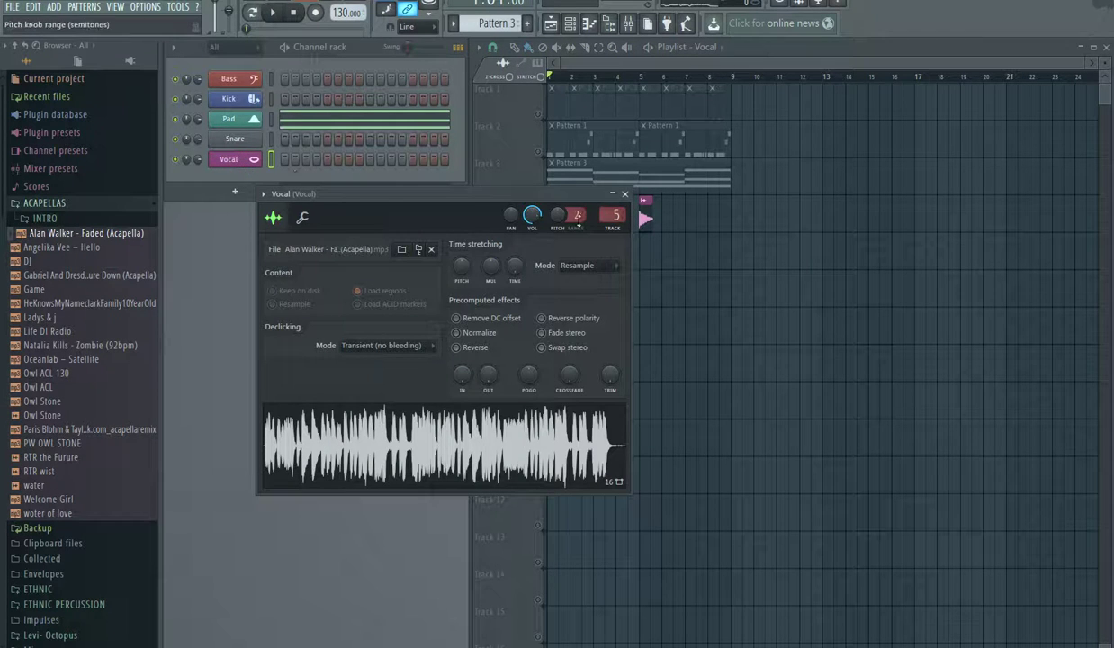
click(625, 195)
Step: Enable the kick on Track 1 alongside the soloed vocal and lower the Vocal mixer fader slightly
click(630, 26)
key(space)
key(space)
drag(487, 128, 489, 180)
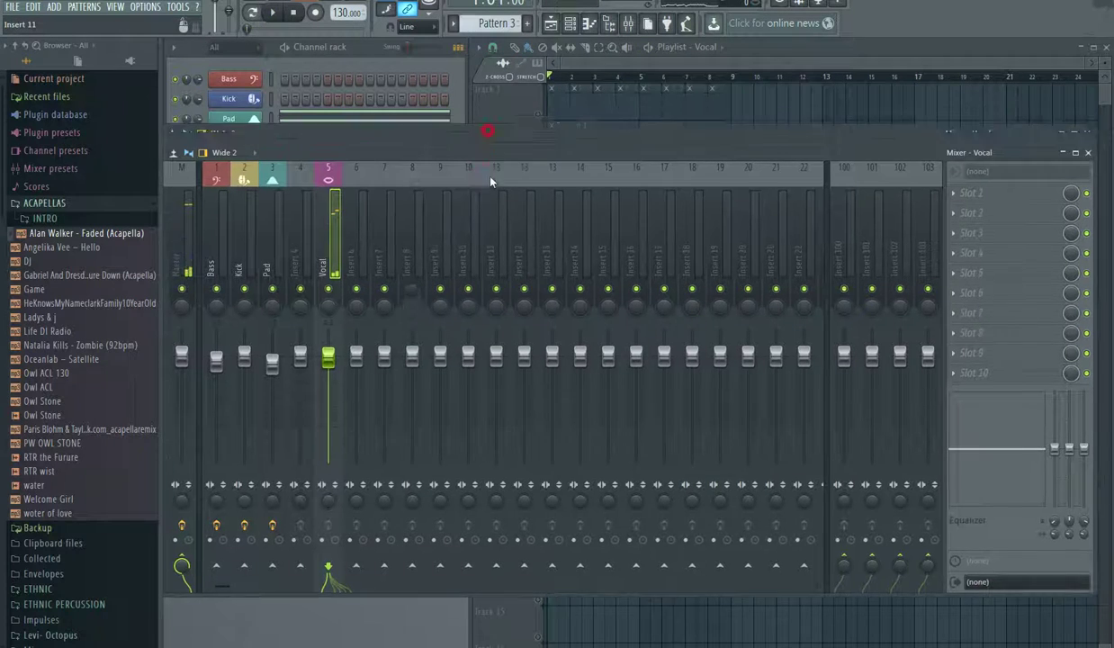
click(538, 114)
drag(403, 186, 439, 117)
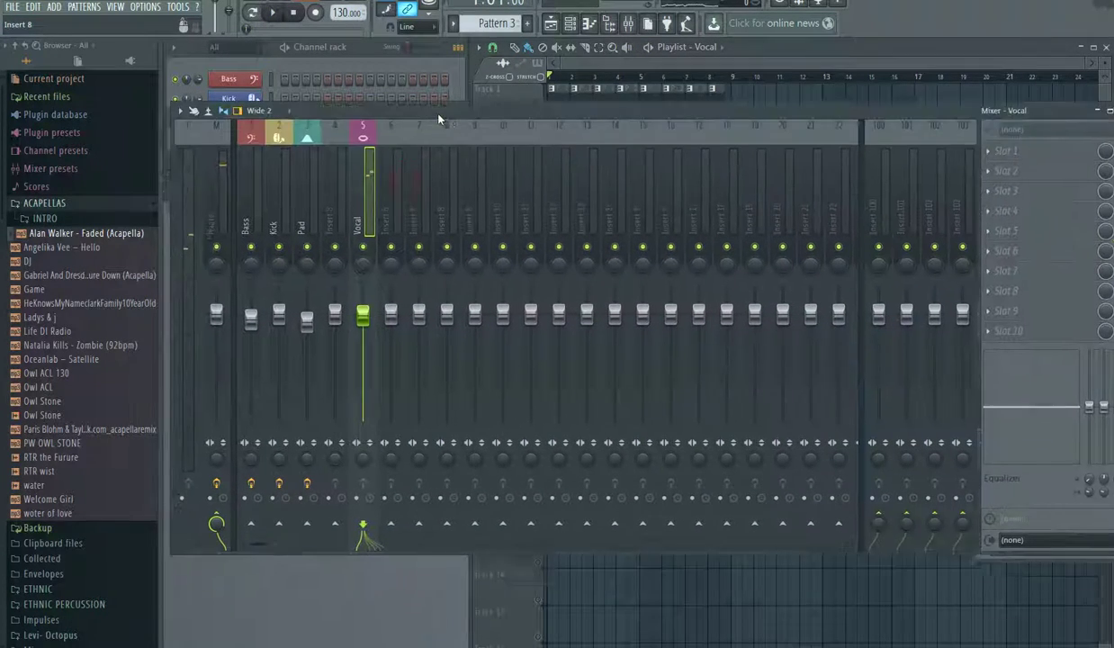
Step: Load Fruity Love Philter with the SIDECHAIN preset in the Vocal mixer track's first effect slot
click(994, 154)
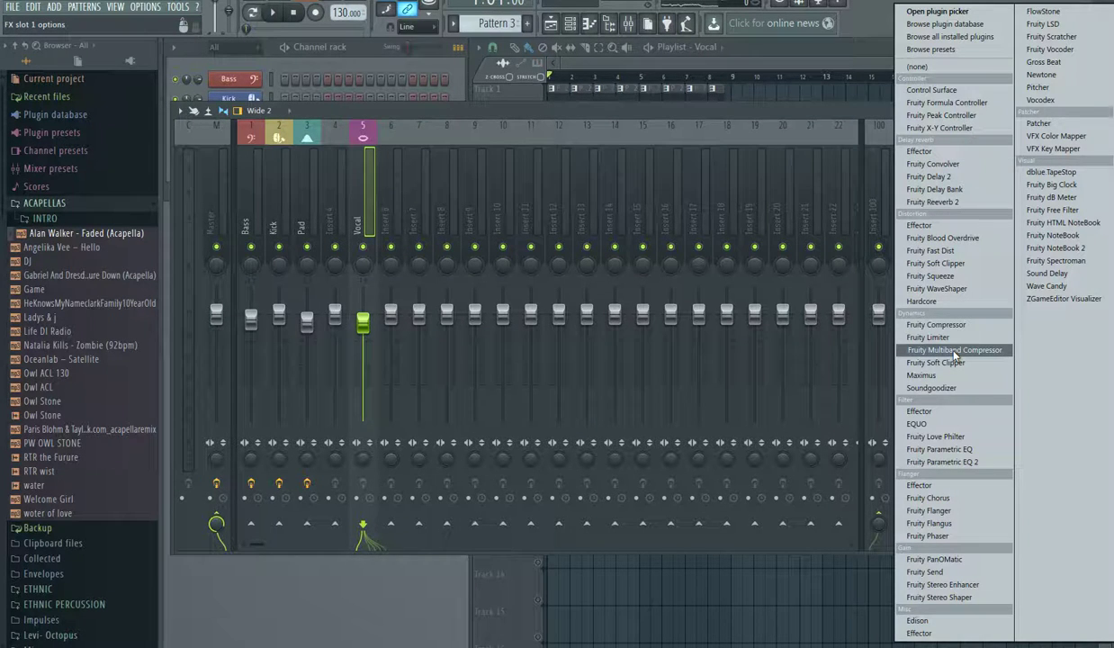
click(936, 436)
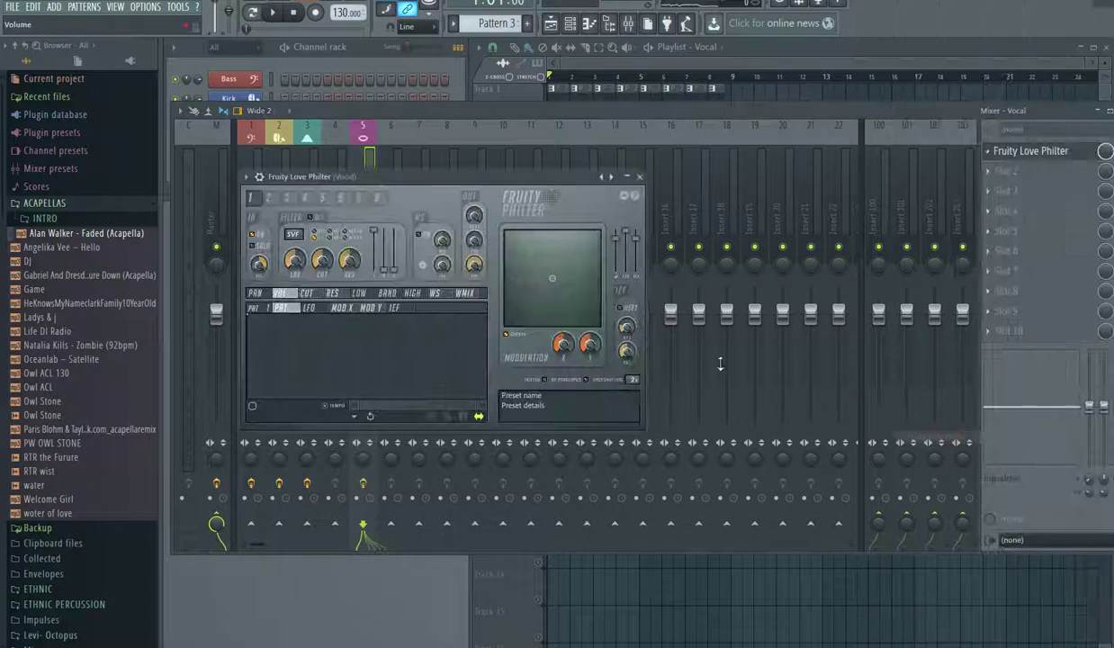
click(246, 177)
mouse_move(264, 216)
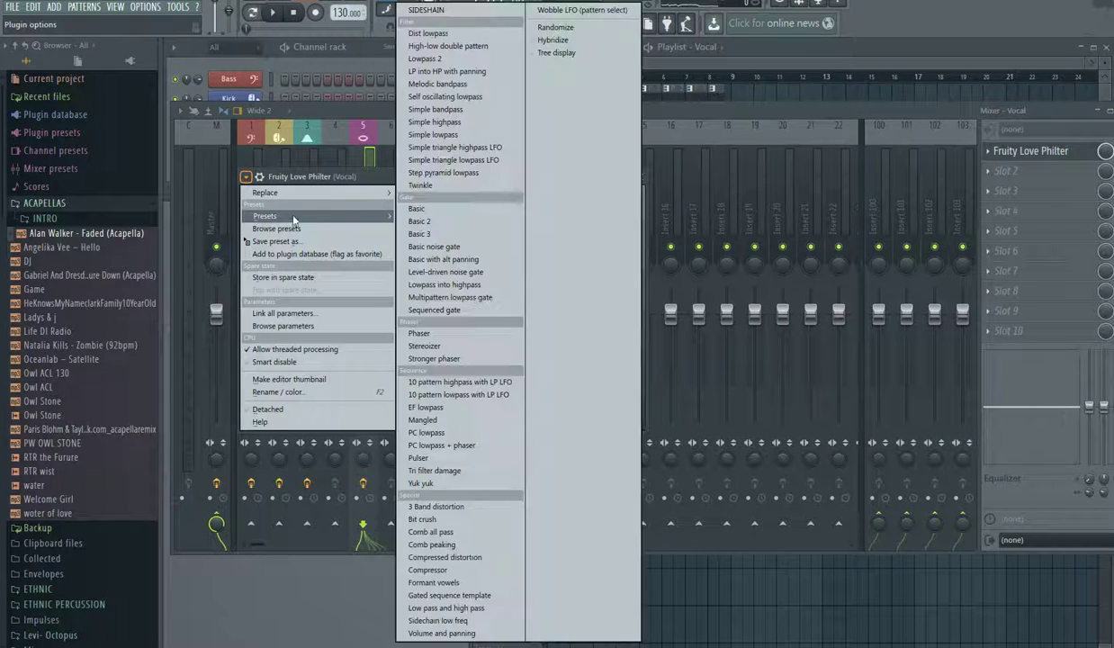
click(427, 11)
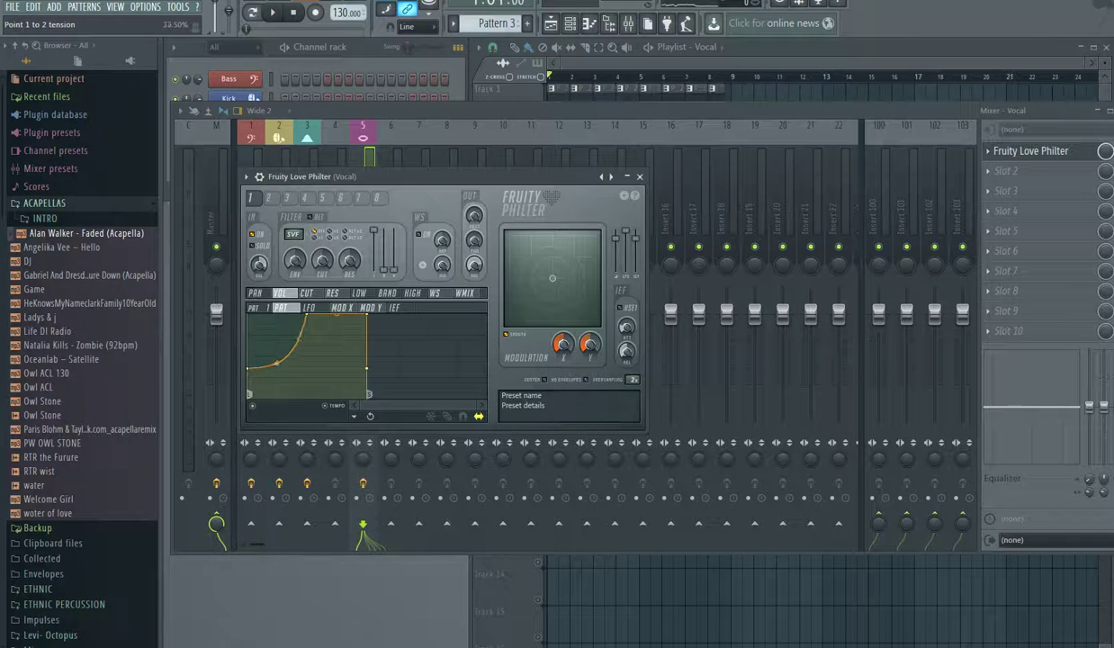
Step: Adjust the tension of the rising curve in the vocal's sidechain volume envelope and preview it with the kick
drag(276, 360, 276, 377)
key(space)
key(space)
click(638, 176)
Step: Add Fruity Reeverb 2 in the Vocal track's second effect slot and raise its decay and early reflection level
click(985, 171)
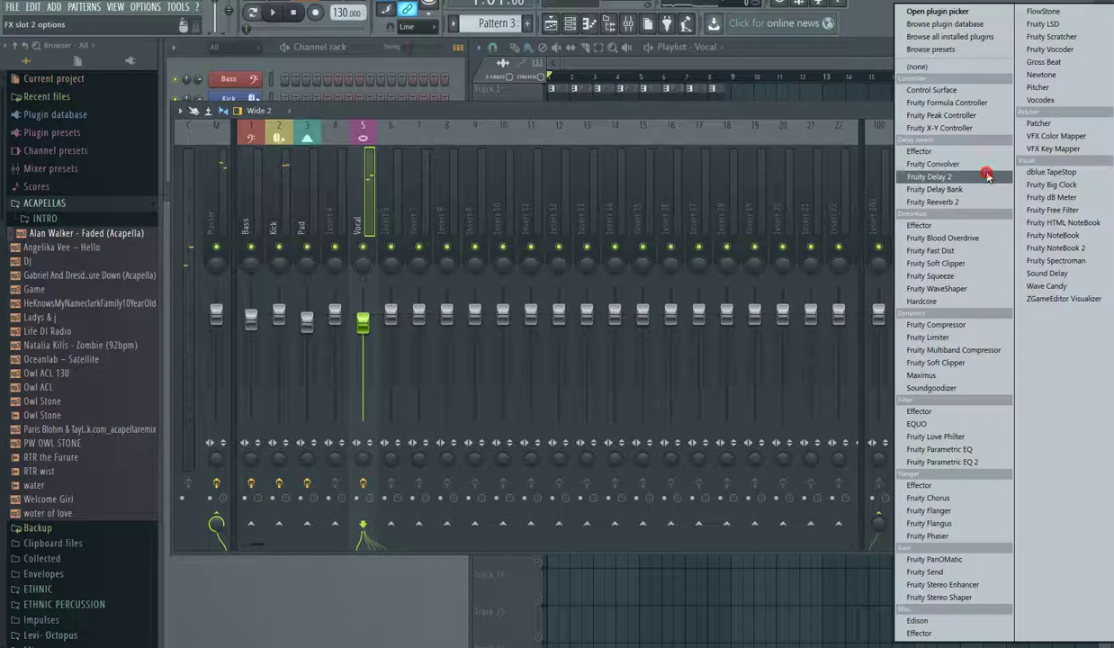
click(923, 203)
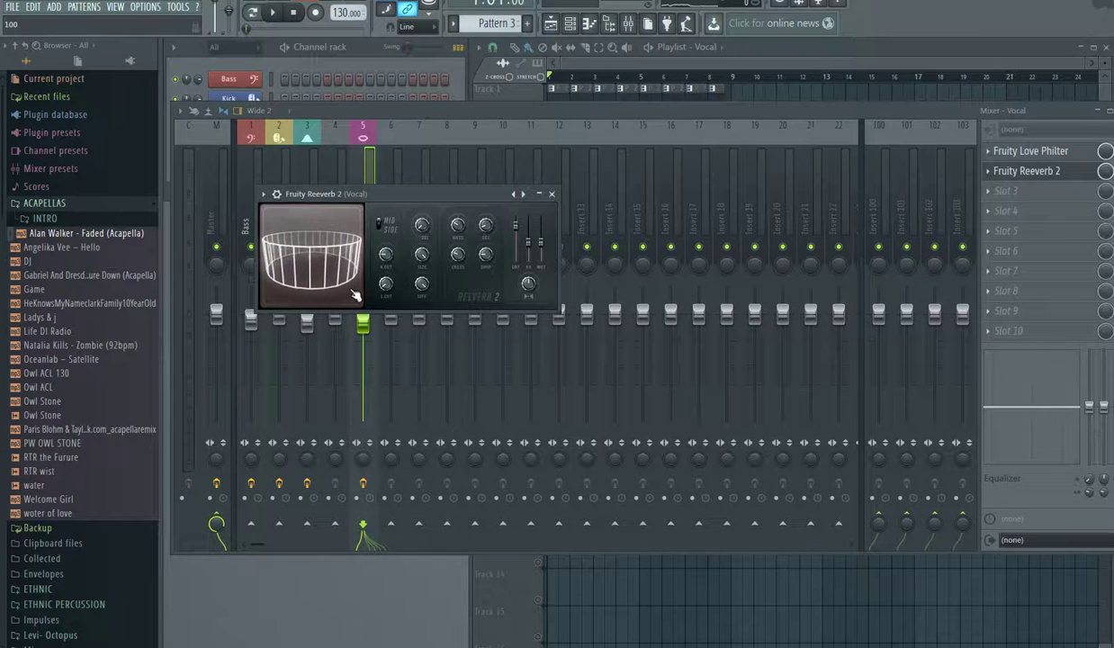
drag(486, 228, 486, 204)
drag(528, 242, 528, 238)
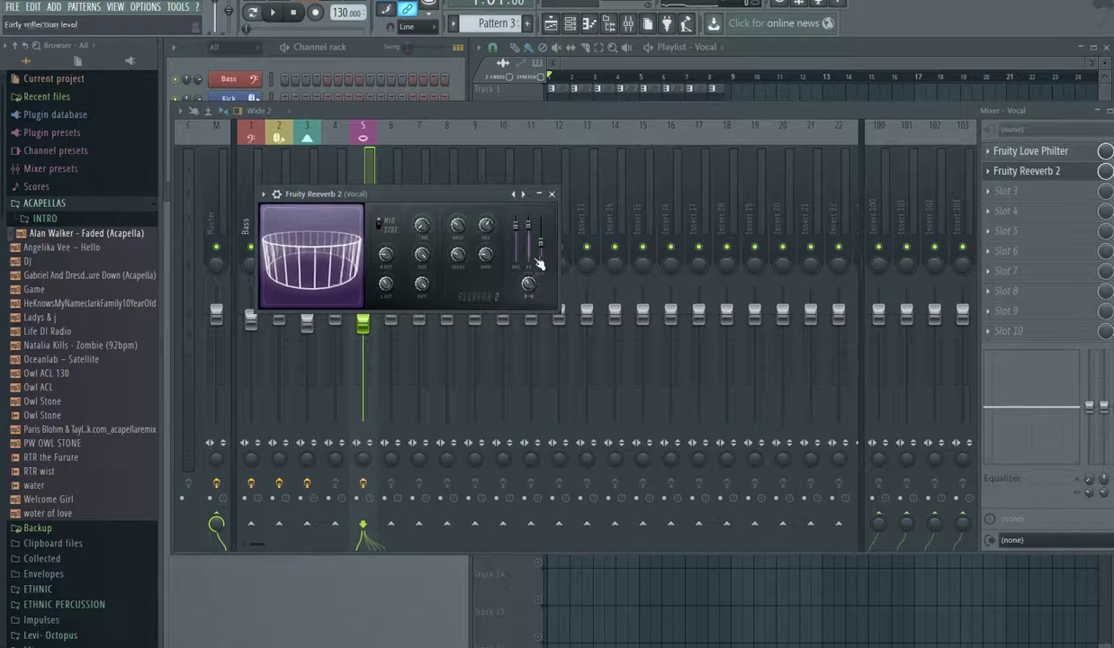
Step: Raise the vocal reverb's wet level to 84% while the song plays
key(space)
drag(540, 243, 541, 236)
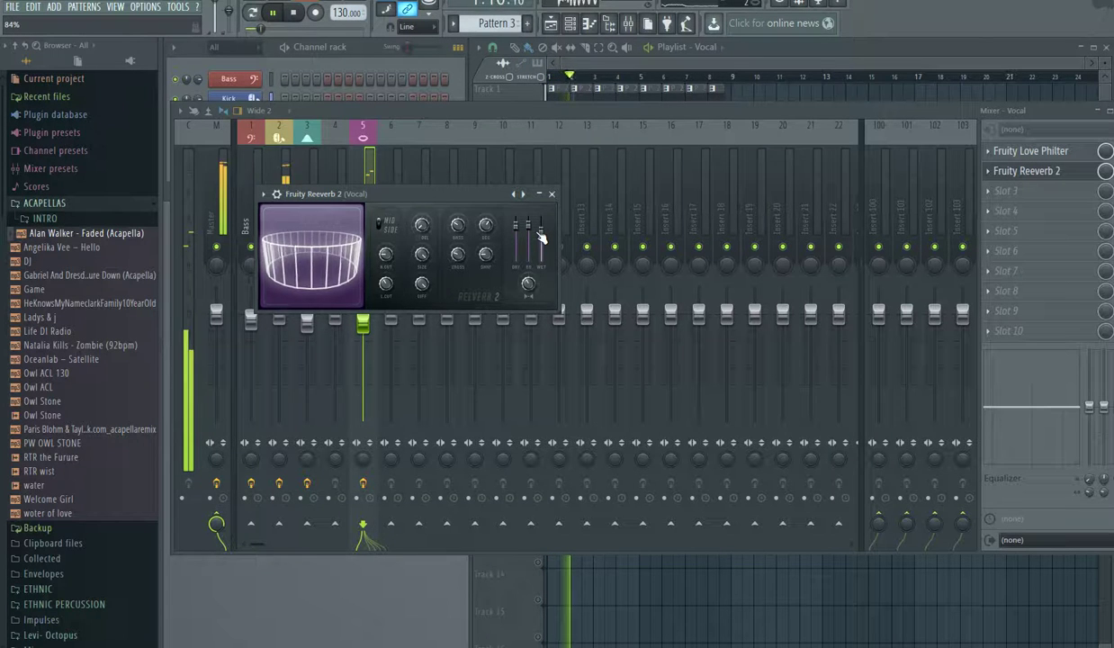
key(space)
click(551, 193)
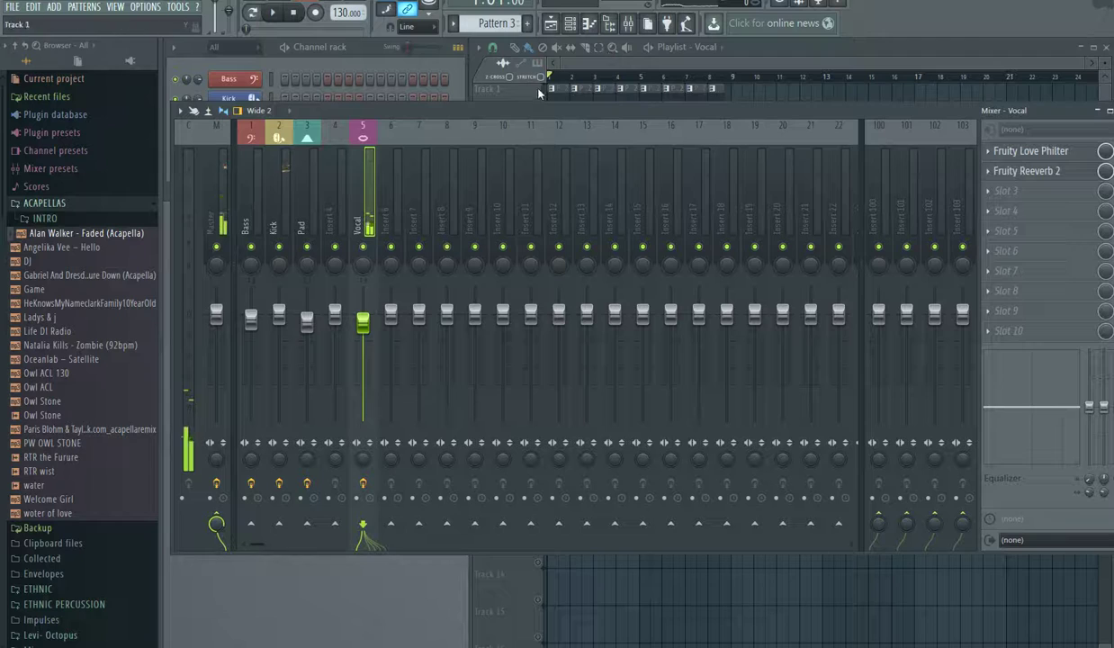
Step: Mute Track 1, play the vocal alone and examine its Fruity Love Philter volume envelope
drag(544, 110, 547, 144)
click(541, 113)
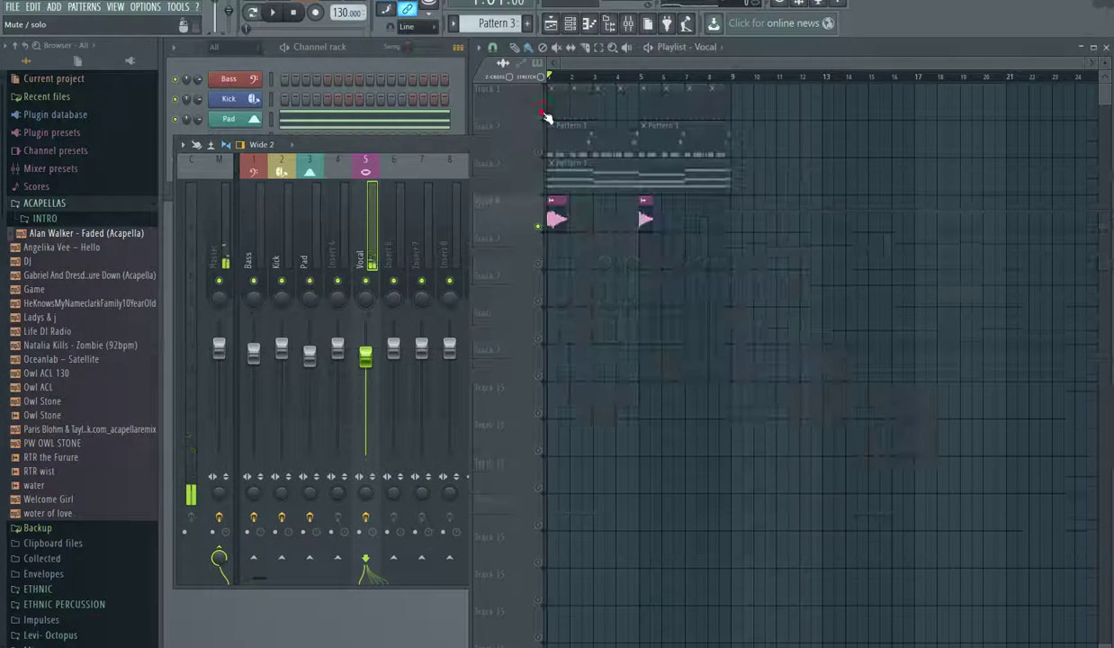
click(453, 144)
key(space)
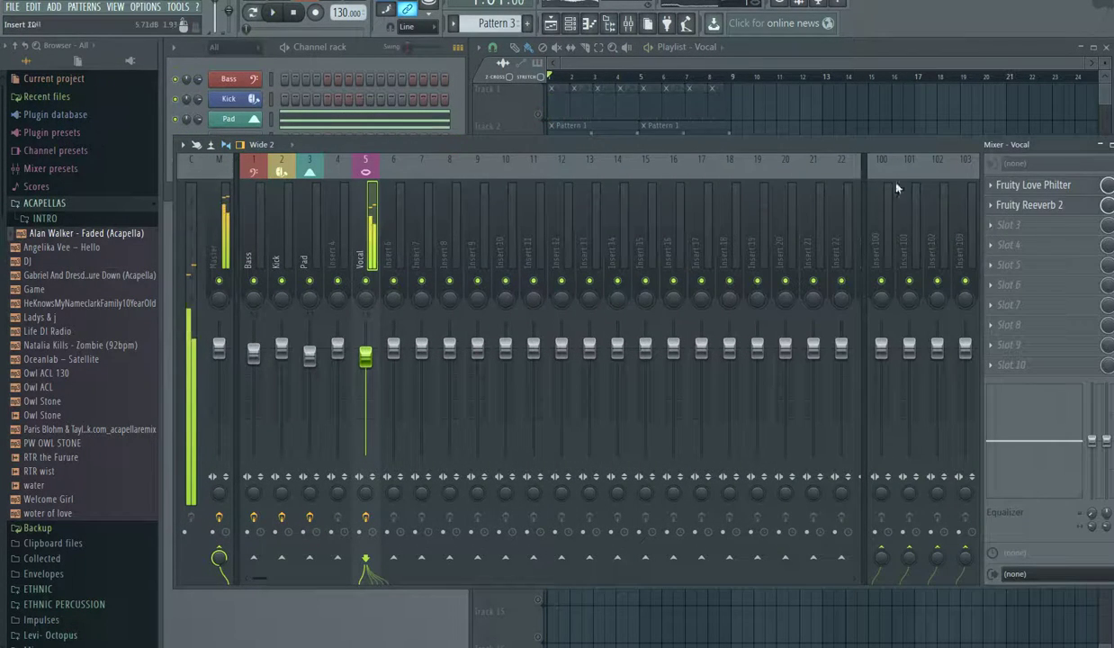
click(1030, 186)
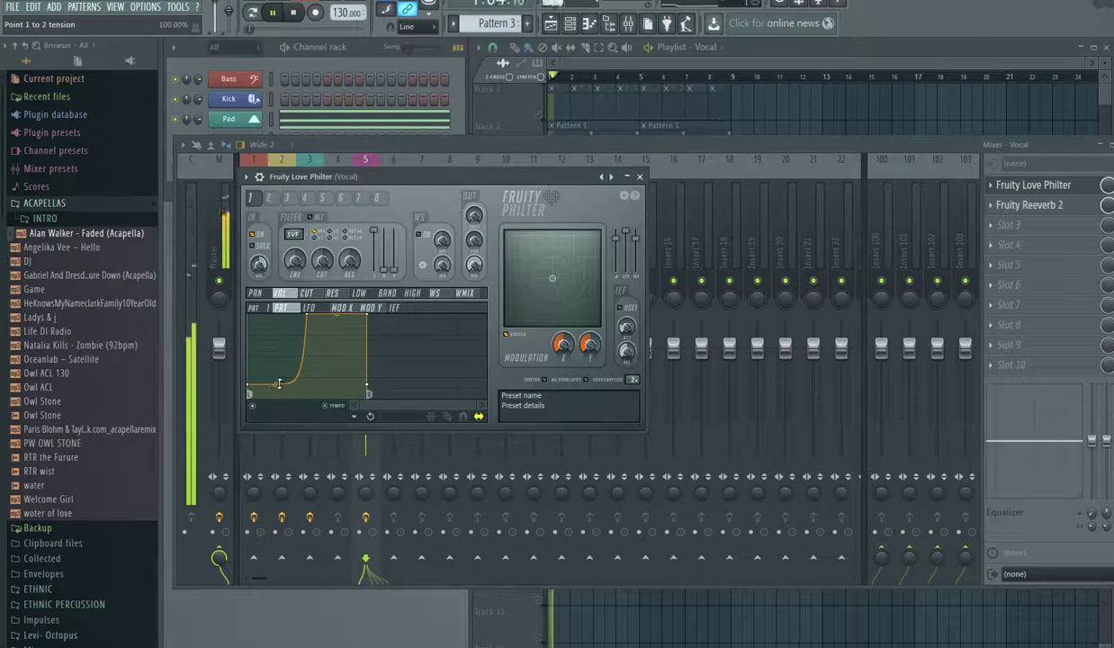
key(space)
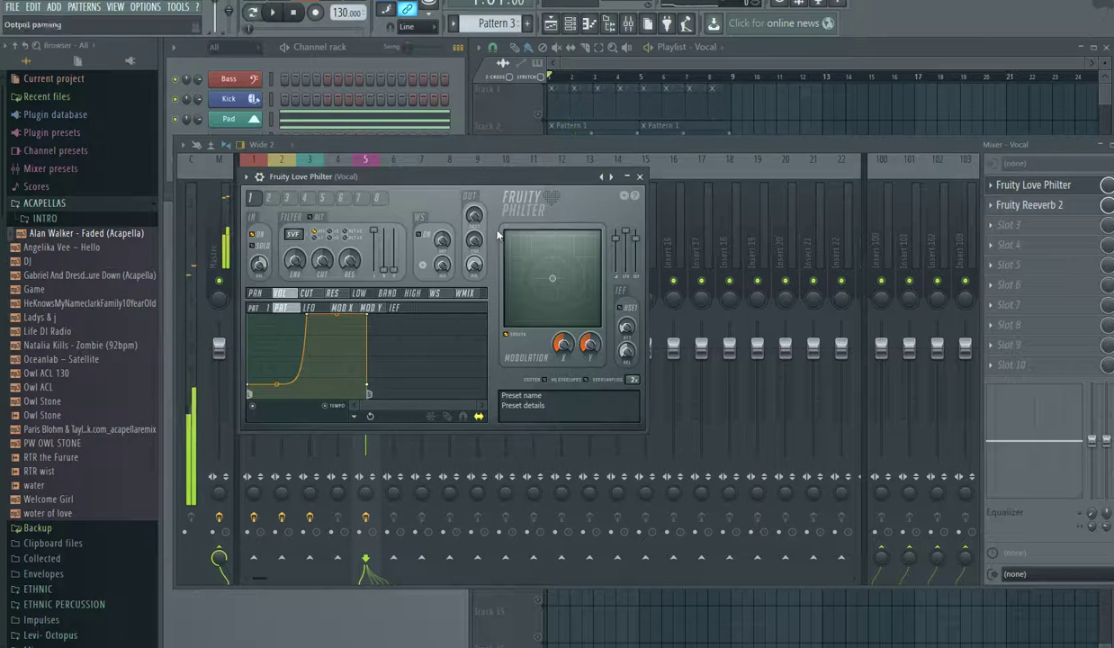
click(640, 177)
Step: Add Fruity Delay 2 in the Vocal track's third effect slot and preview the delayed vocal
mouse_move(617, 146)
mouse_down()
mouse_move(621, 294)
mouse_move(621, 245)
mouse_move(594, 167)
mouse_move(619, 151)
mouse_up()
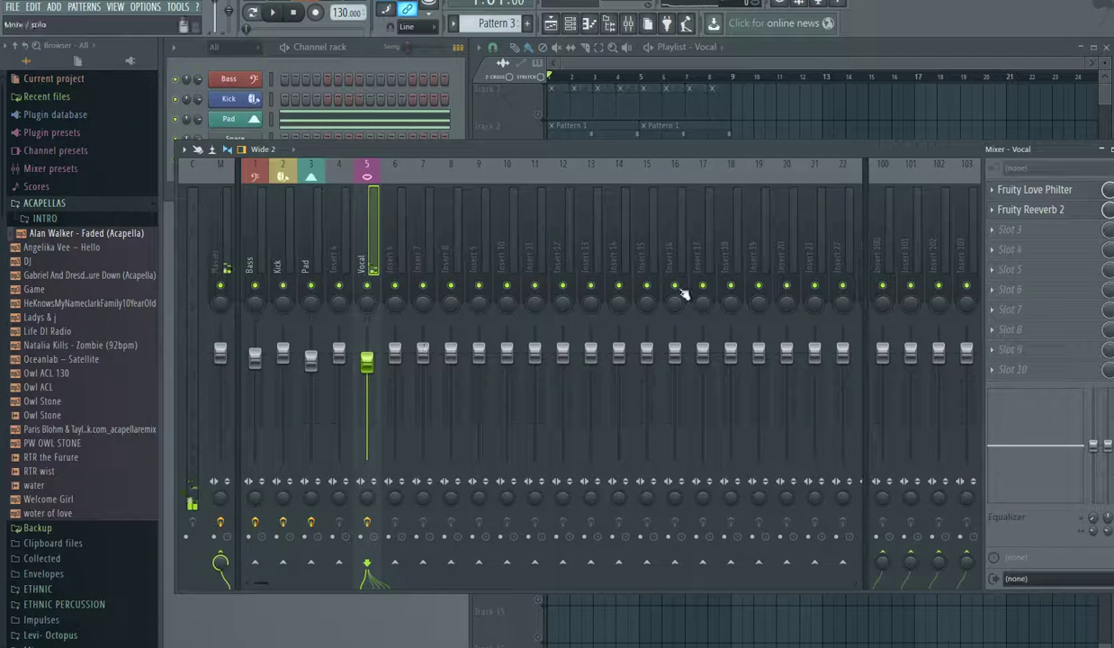
drag(881, 150, 814, 145)
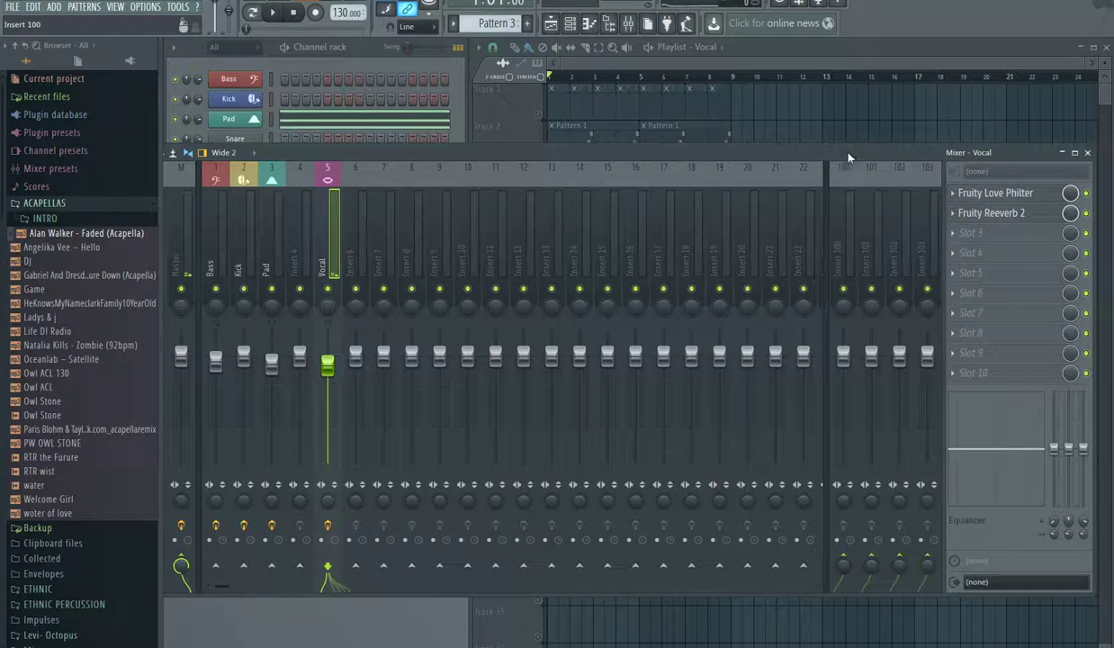
click(949, 236)
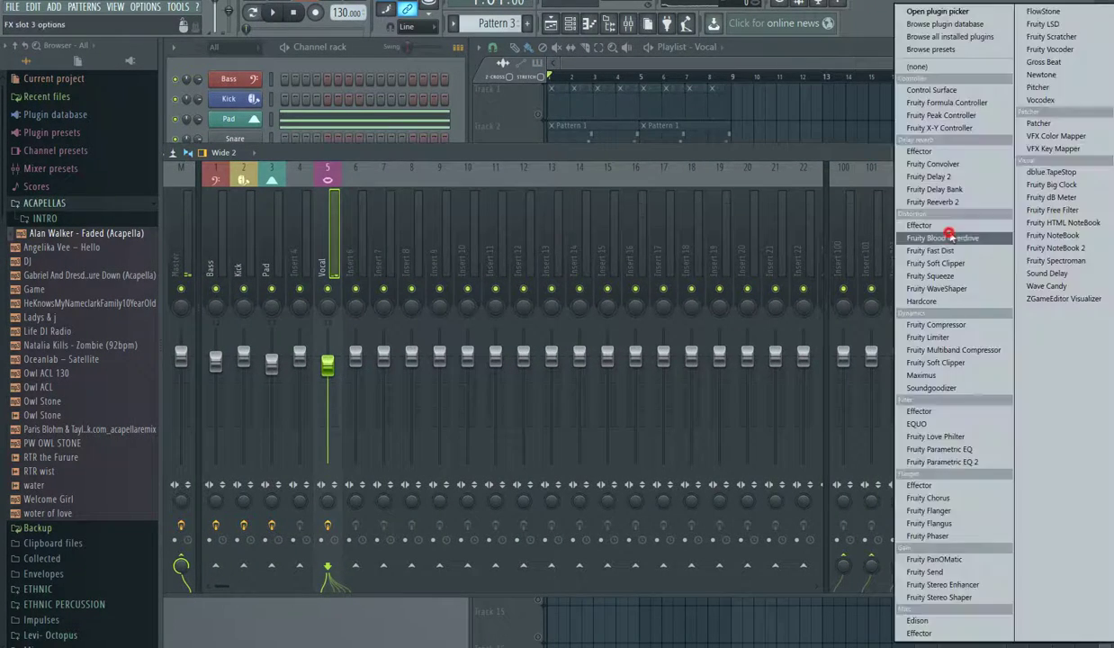
click(939, 177)
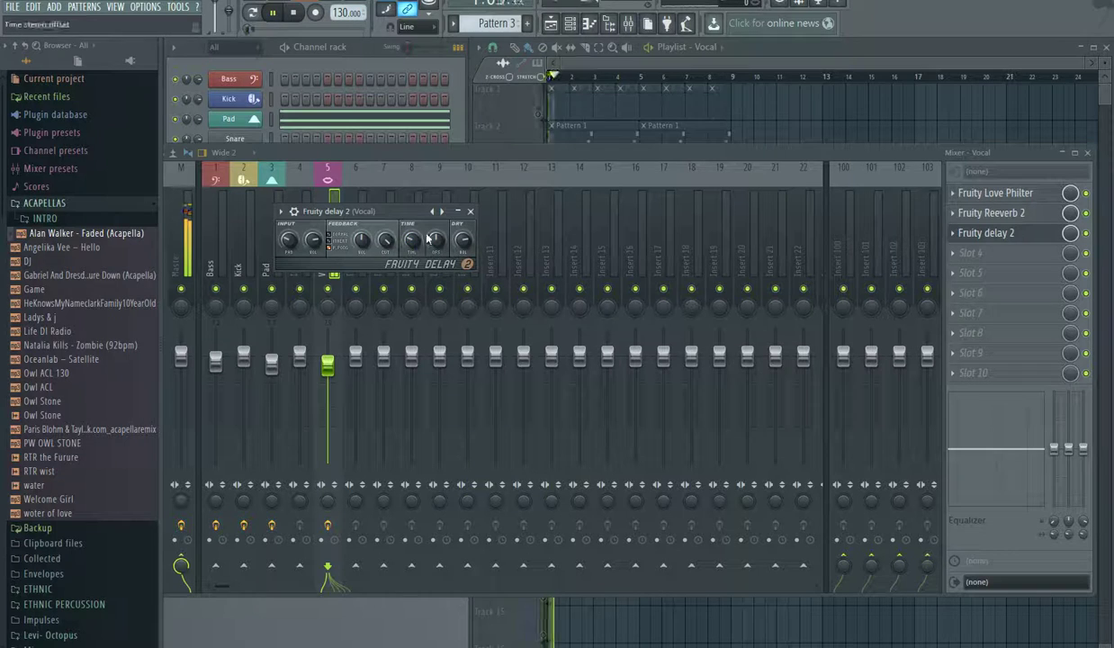
click(470, 212)
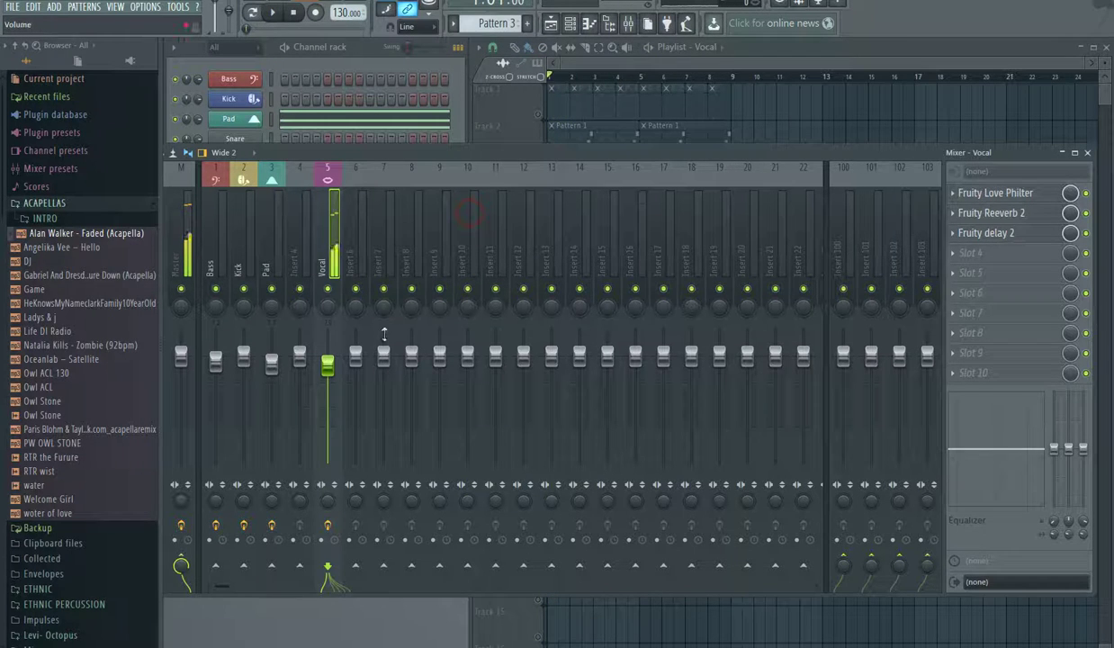
Step: Set the Vocal mixer level to 75% against the kick and re-enable all playlist tracks
click(543, 99)
drag(332, 372, 332, 396)
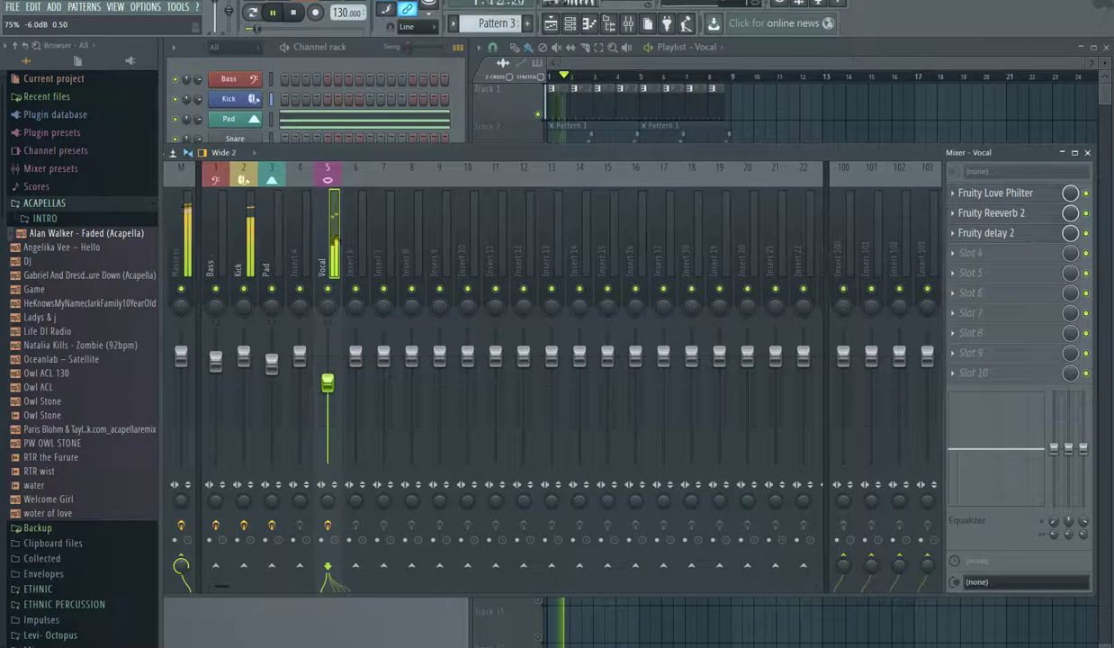
key(space)
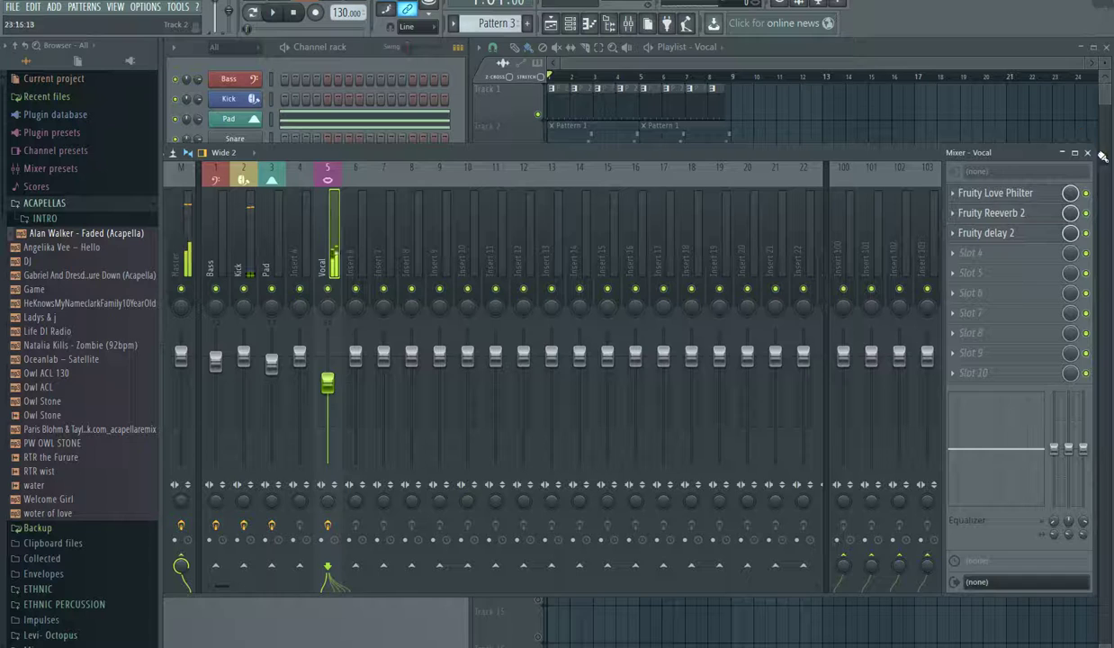
click(1091, 155)
right_click(540, 228)
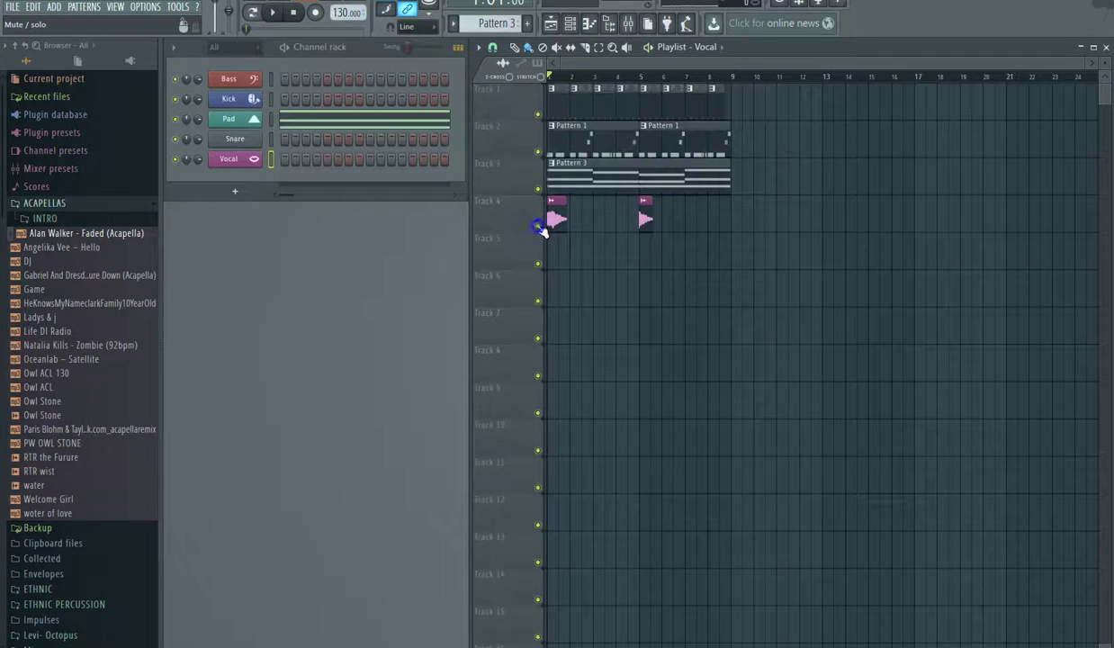
Step: Raise the Vocal mixer track's level slightly while the song plays
key(space)
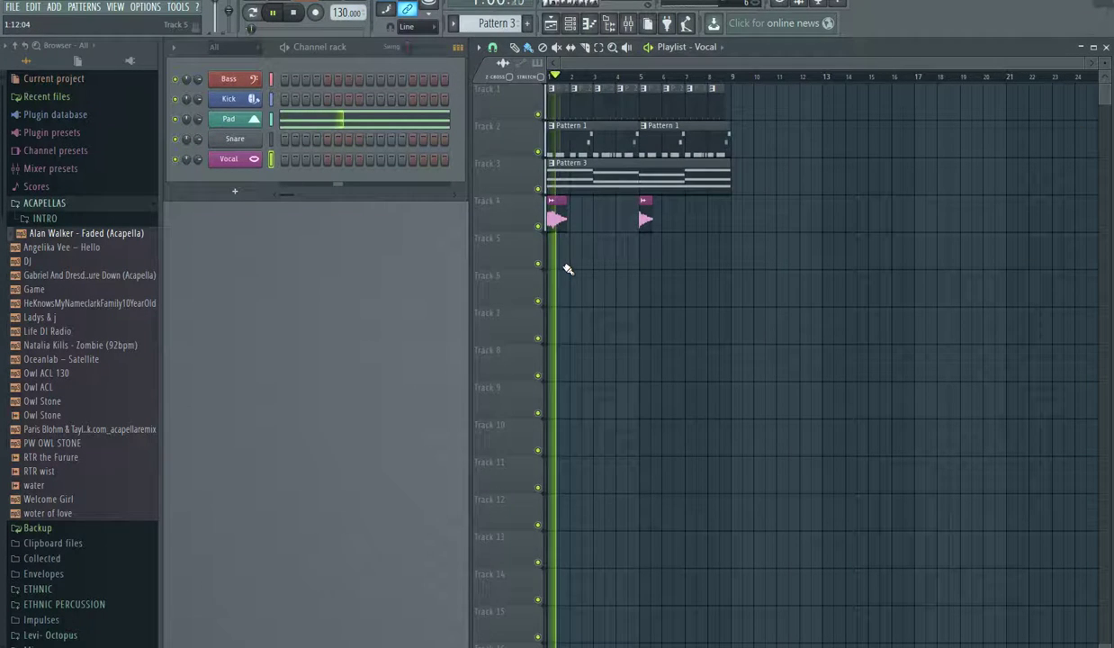
click(609, 23)
drag(328, 406, 327, 399)
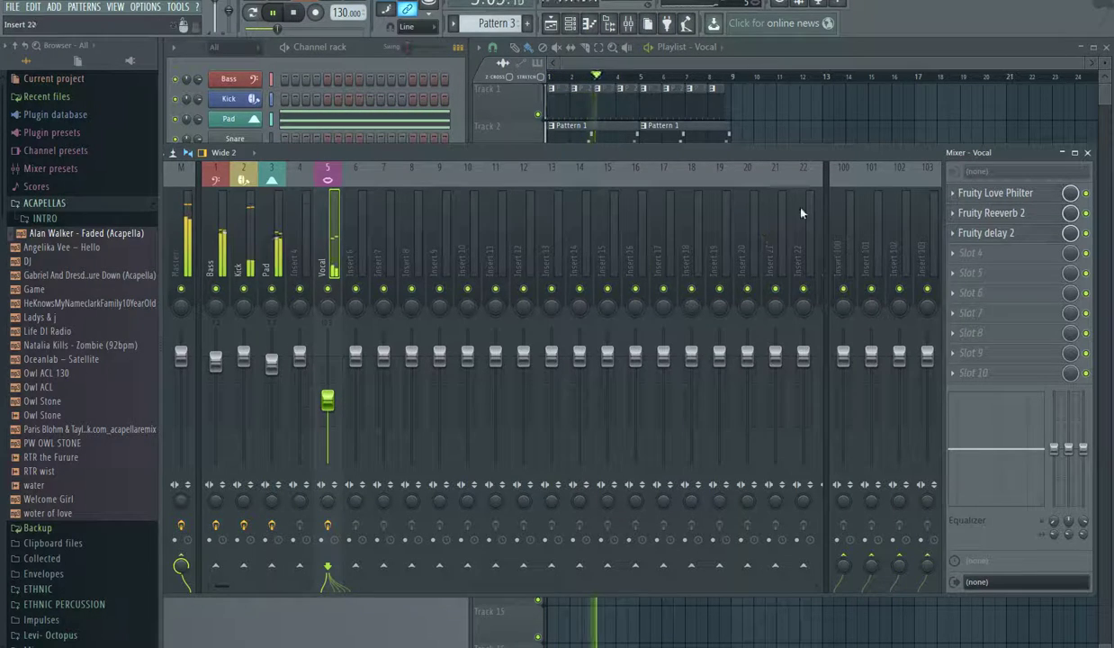
click(1087, 152)
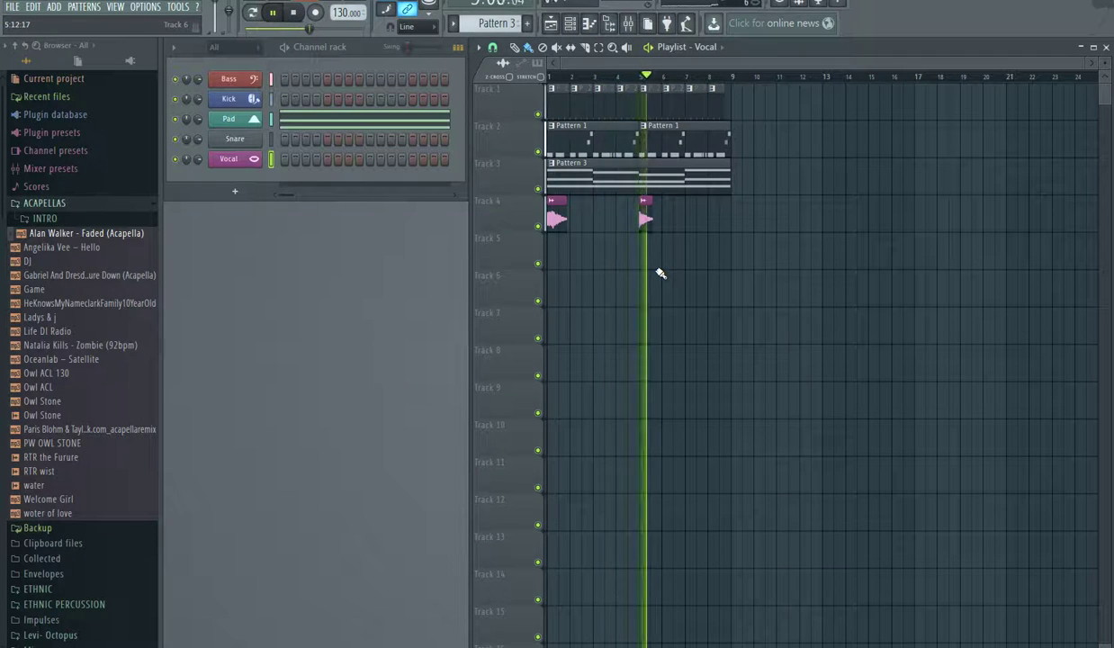
key(space)
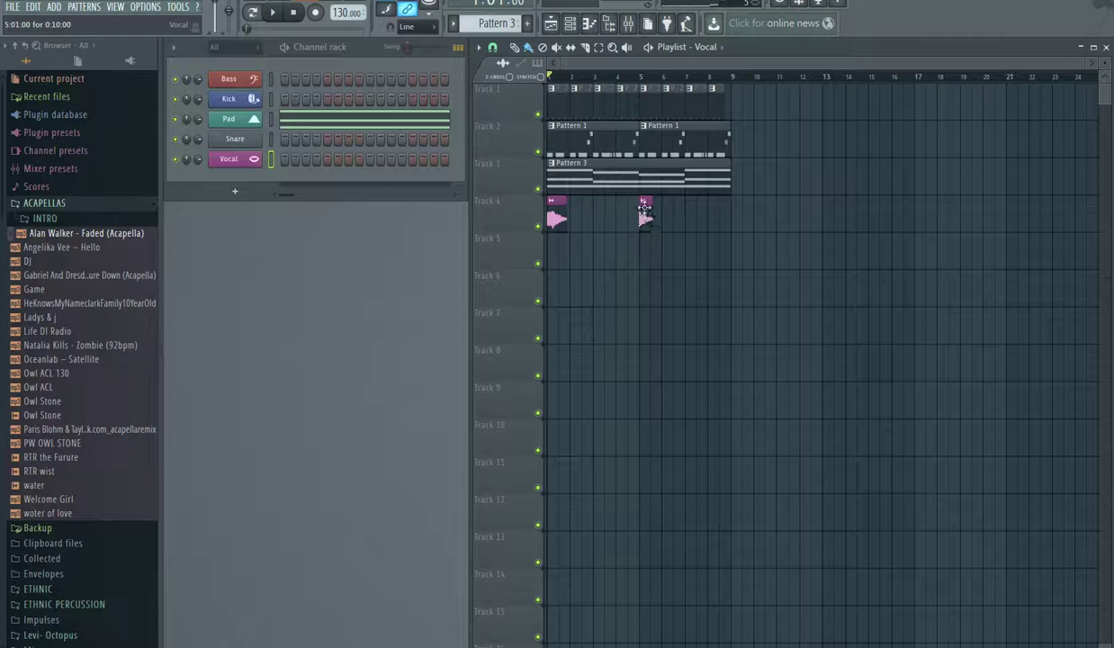
Step: Make the vocal clip at bar 5 unique and route its channel to mixer track 6
right_click(643, 207)
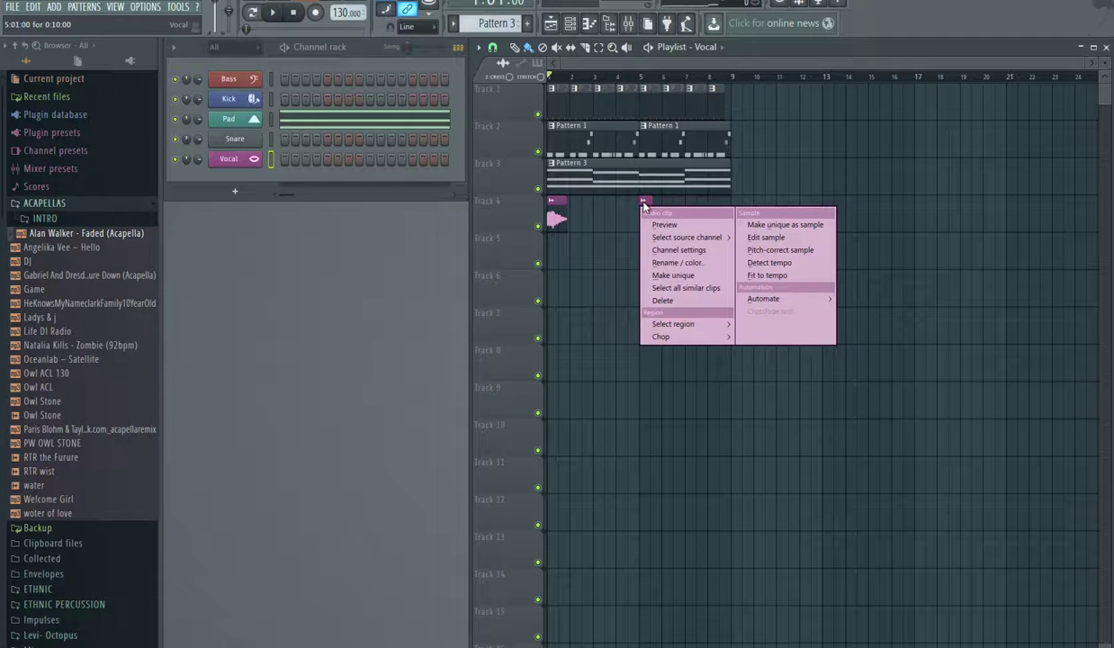
click(663, 274)
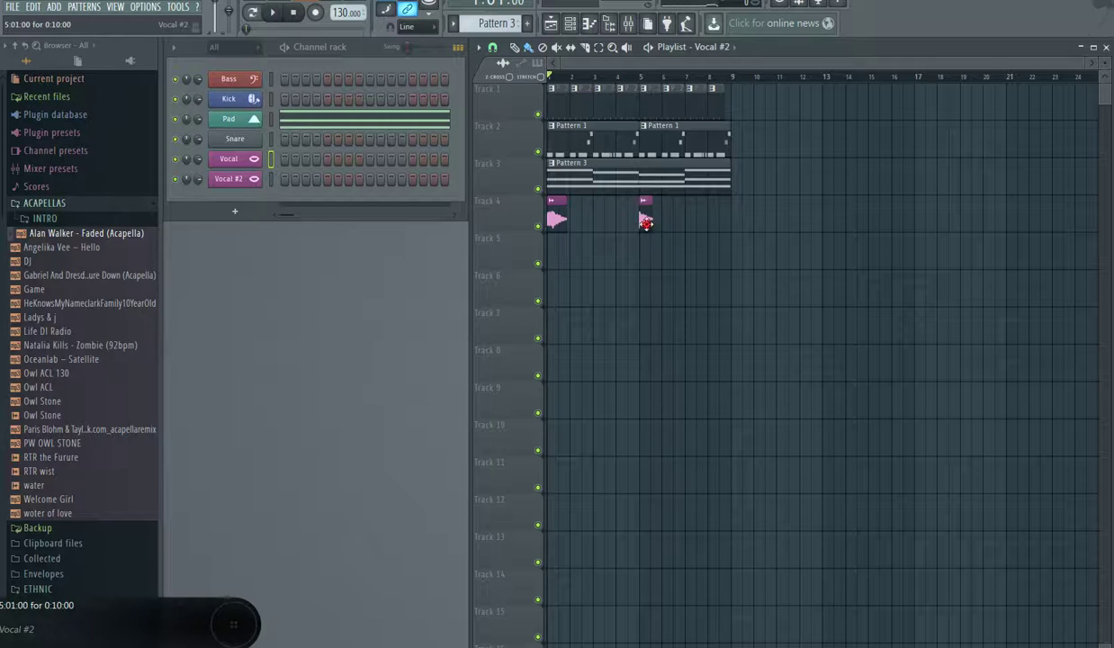
double_click(645, 222)
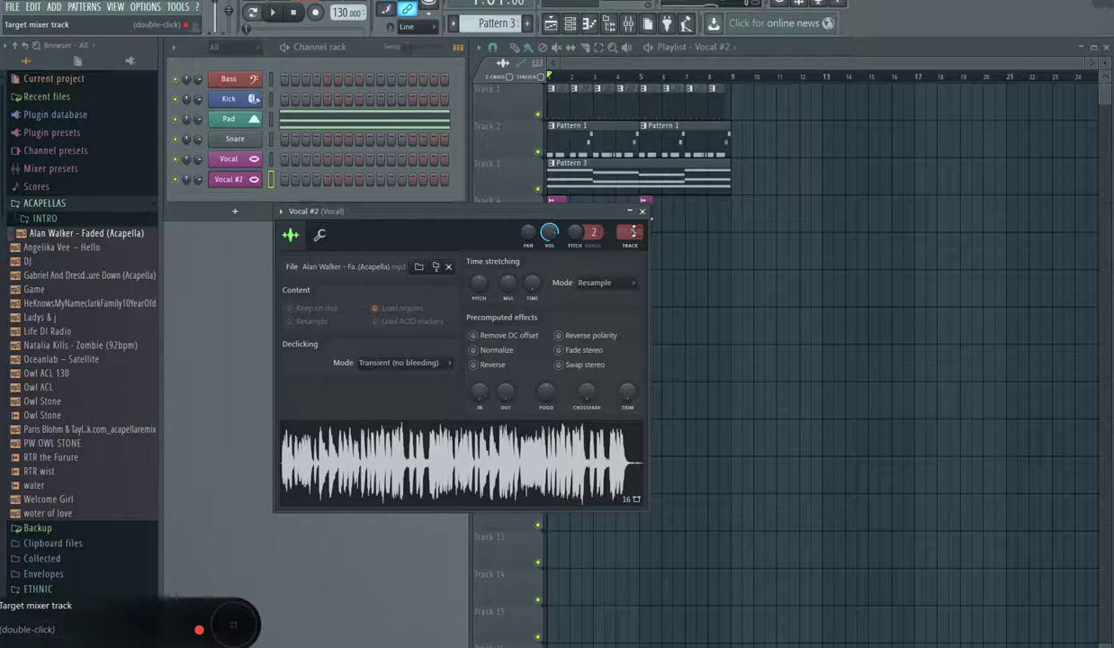
double_click(633, 231)
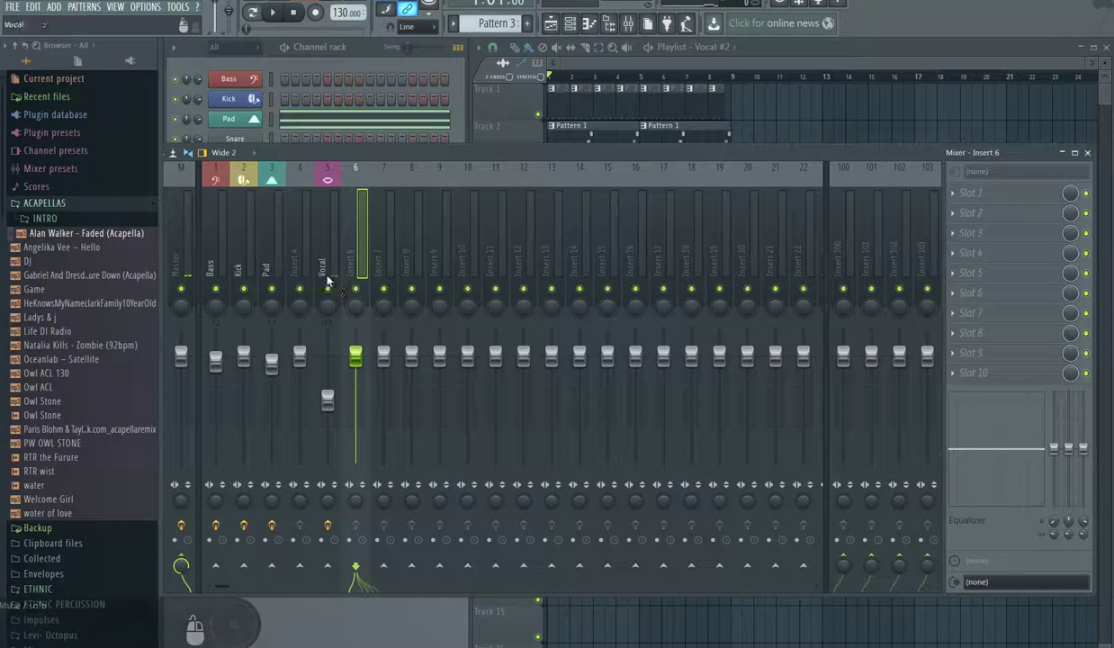
Step: Copy the Fruity Love Philter settings from the Vocal mixer track to Insert 6
click(323, 248)
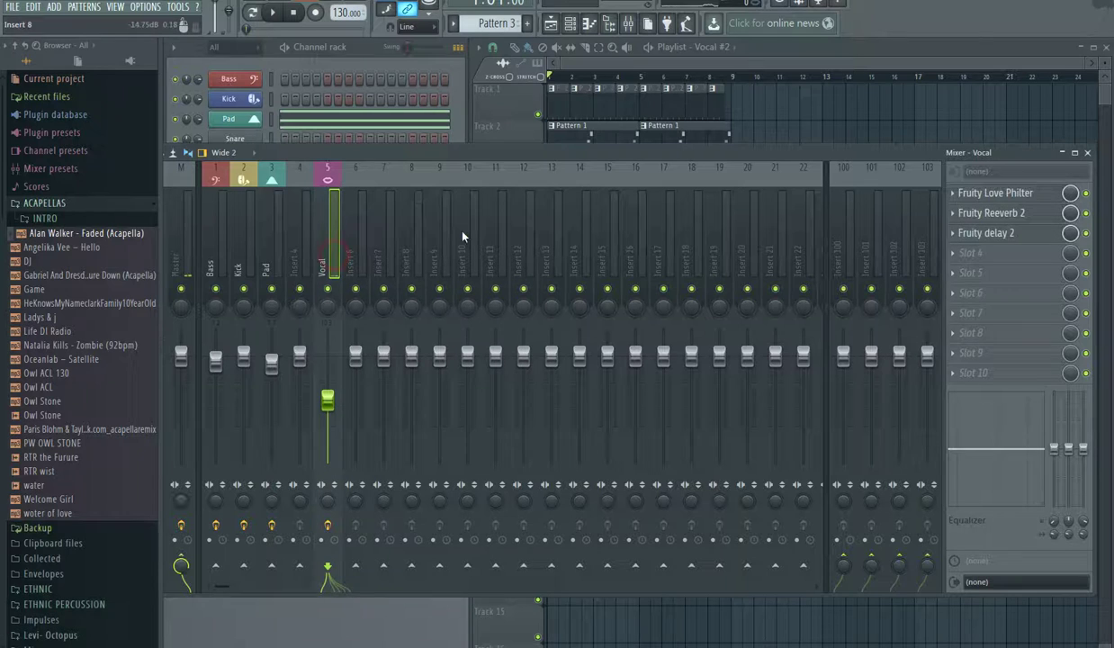
click(952, 193)
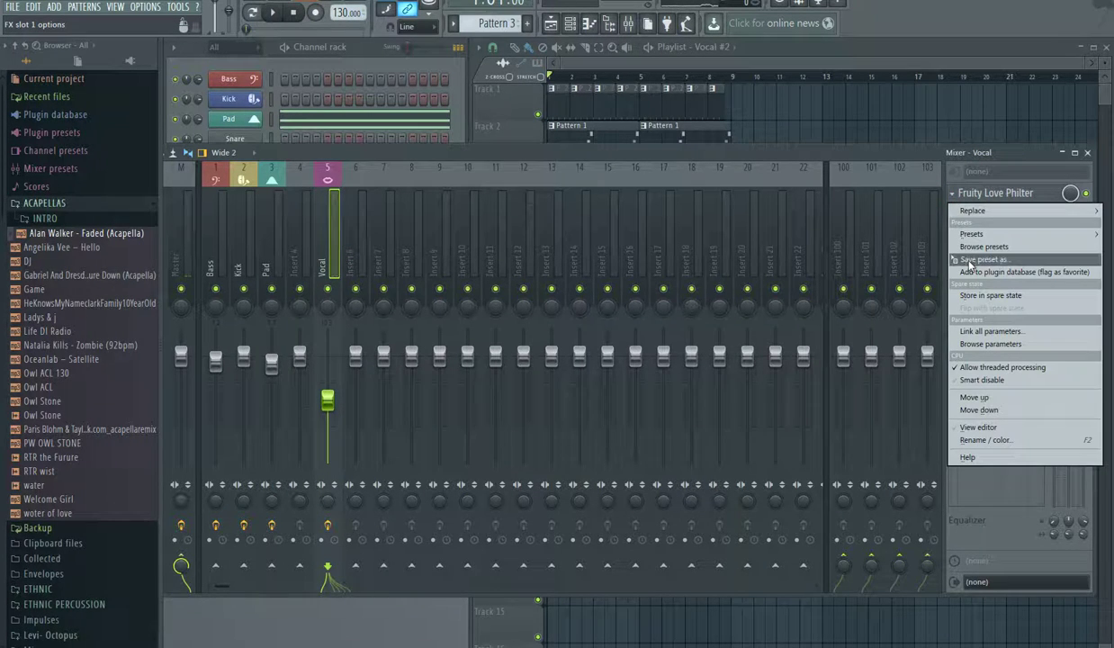
drag(990, 193, 356, 235)
click(675, 213)
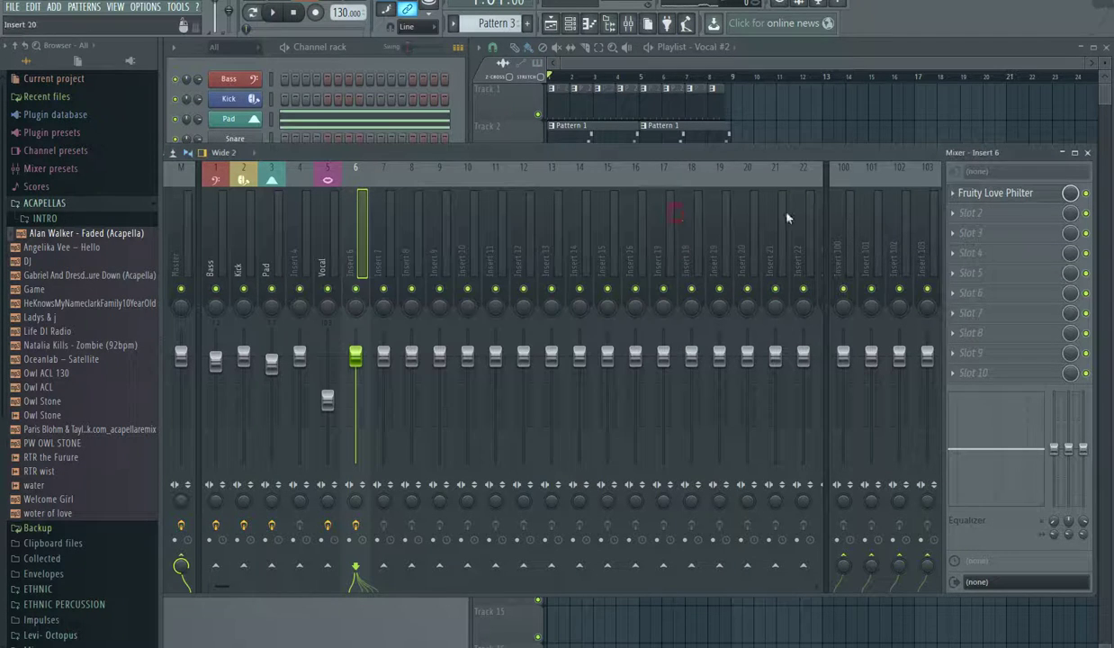
click(952, 213)
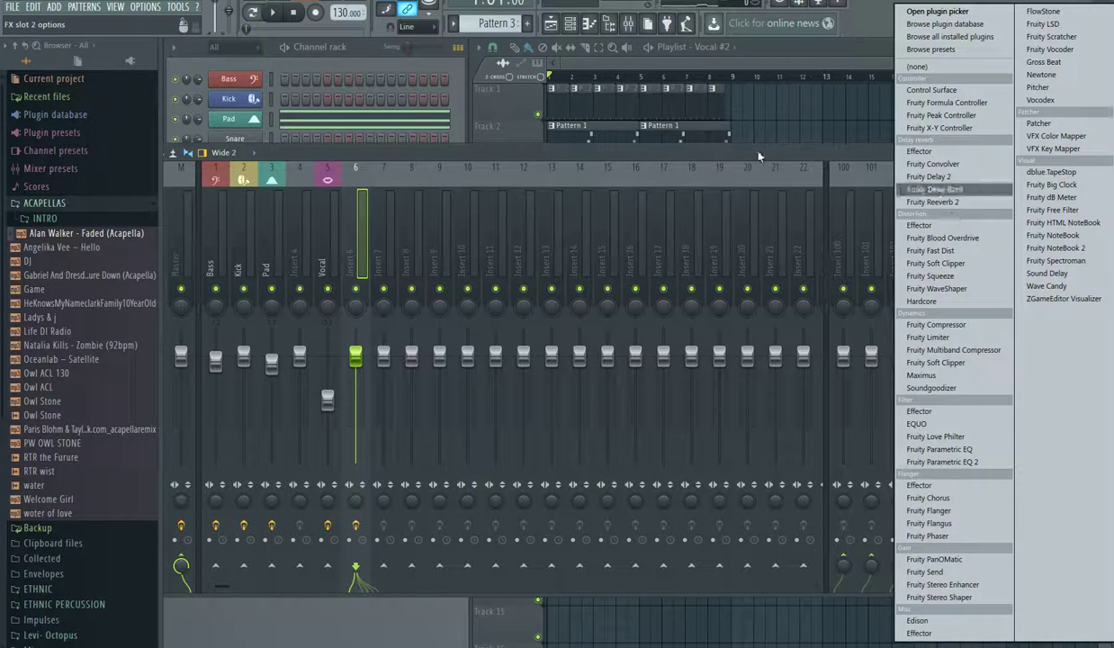
click(952, 203)
Step: Copy the Fruity Reeverb 2 settings from the Vocal track to Insert 6's second effect slot
click(339, 227)
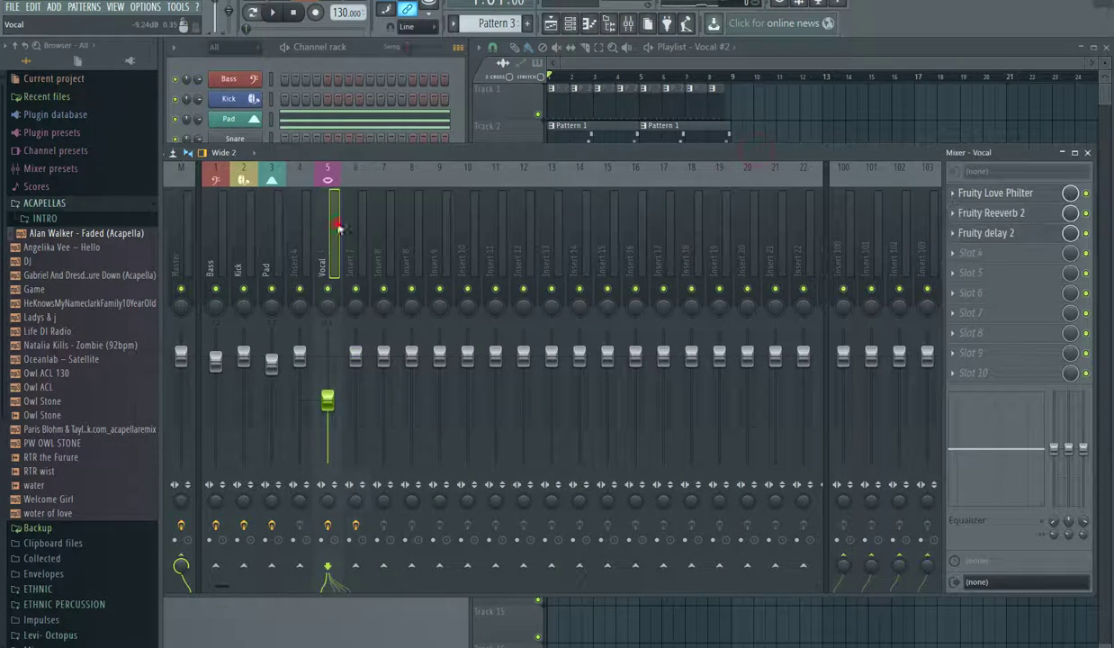
click(954, 213)
drag(961, 281, 362, 233)
click(585, 229)
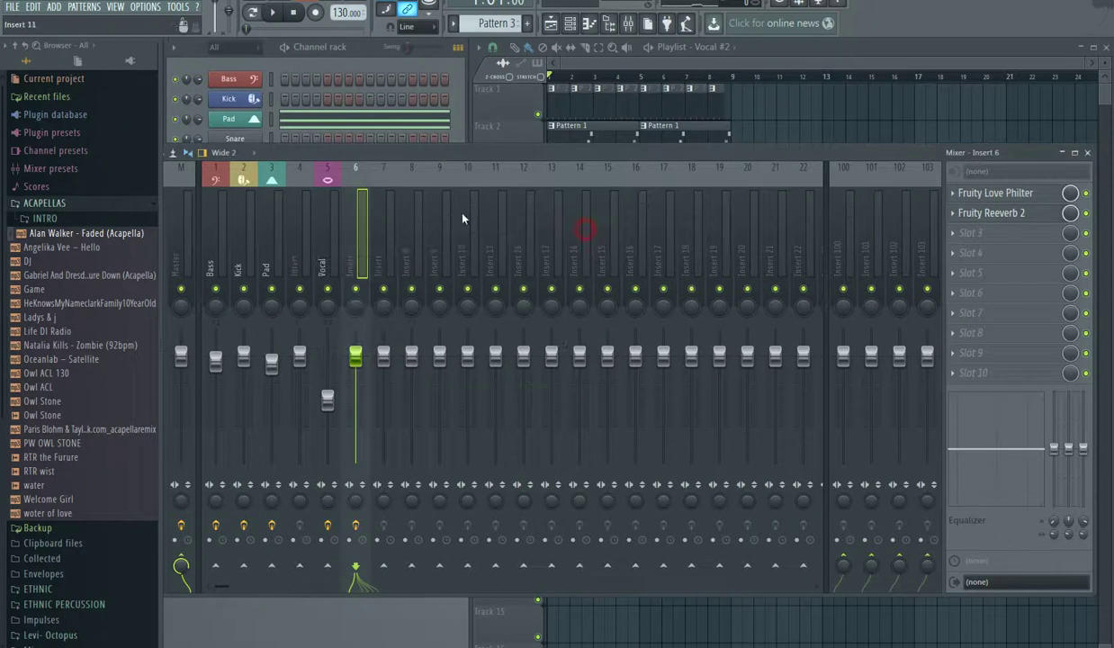
Step: Copy the Fruity Delay 2 settings from the Vocal track to Insert 6's third effect slot
click(337, 215)
click(955, 236)
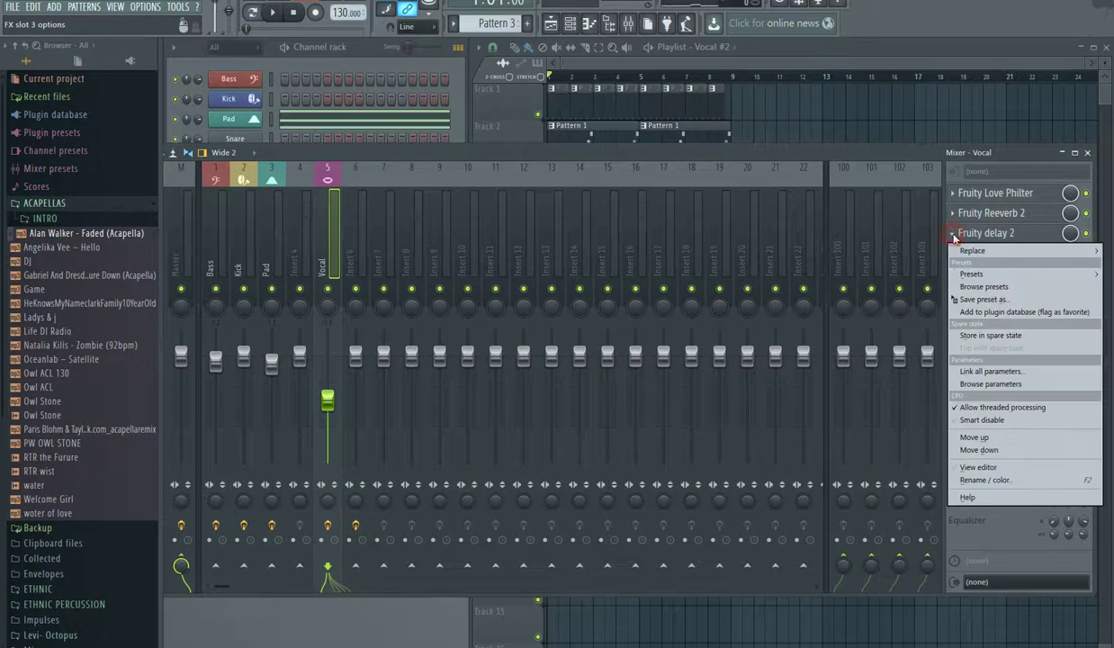
drag(940, 286, 362, 222)
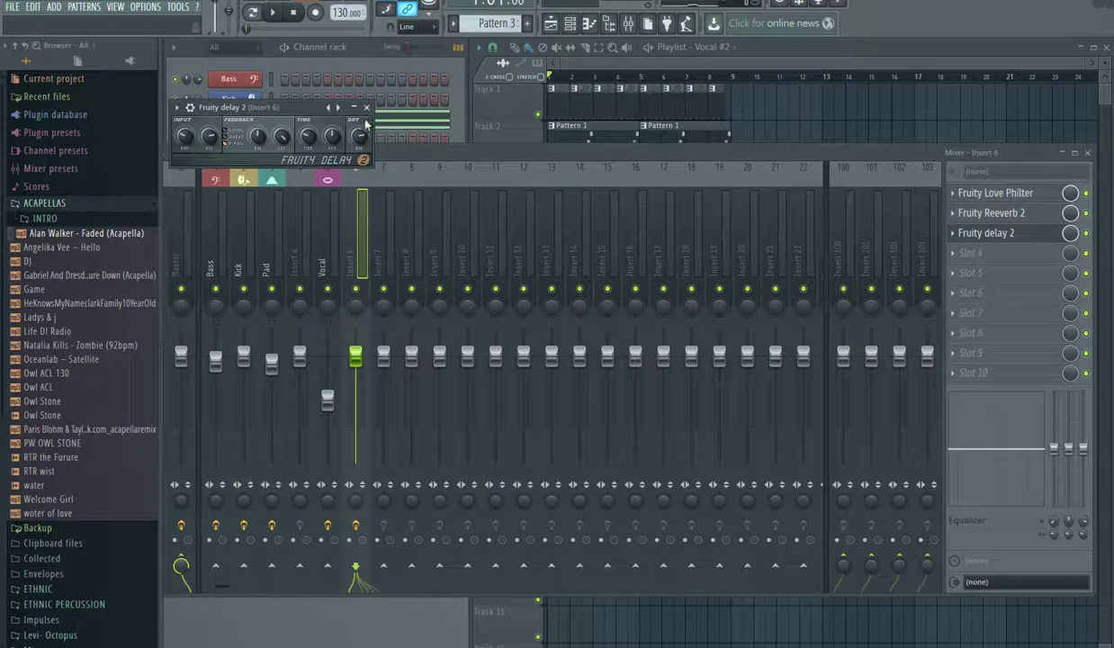
key(Escape)
Step: Raise the Vocal #2 channel's pitch by about 84 cents and preview it from bar 5
key(space)
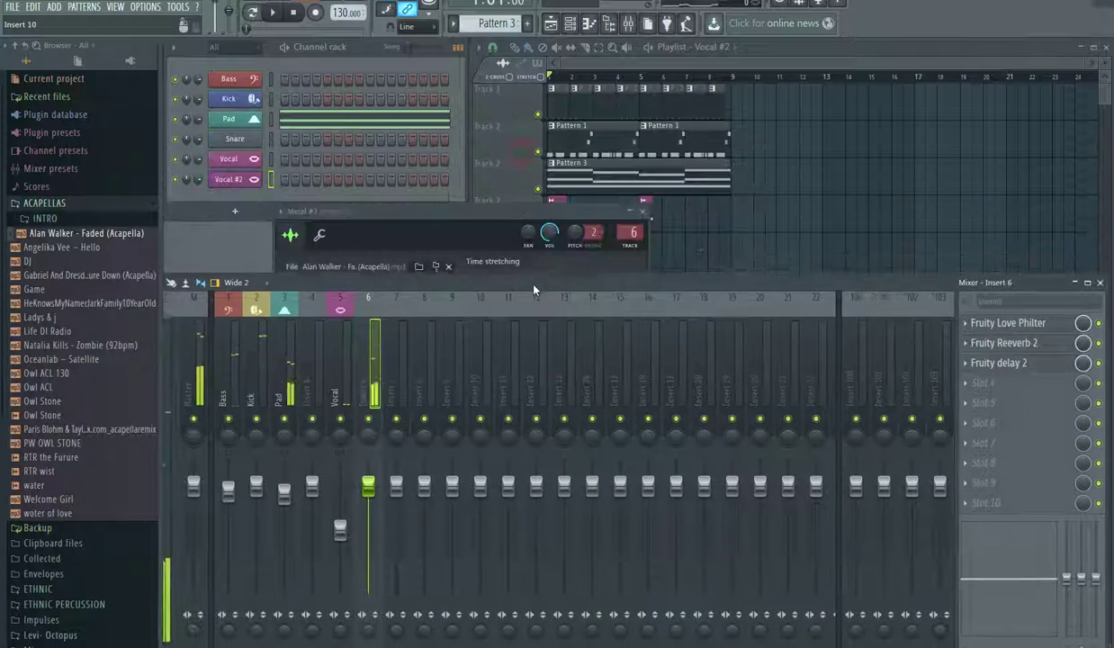
drag(591, 284, 582, 393)
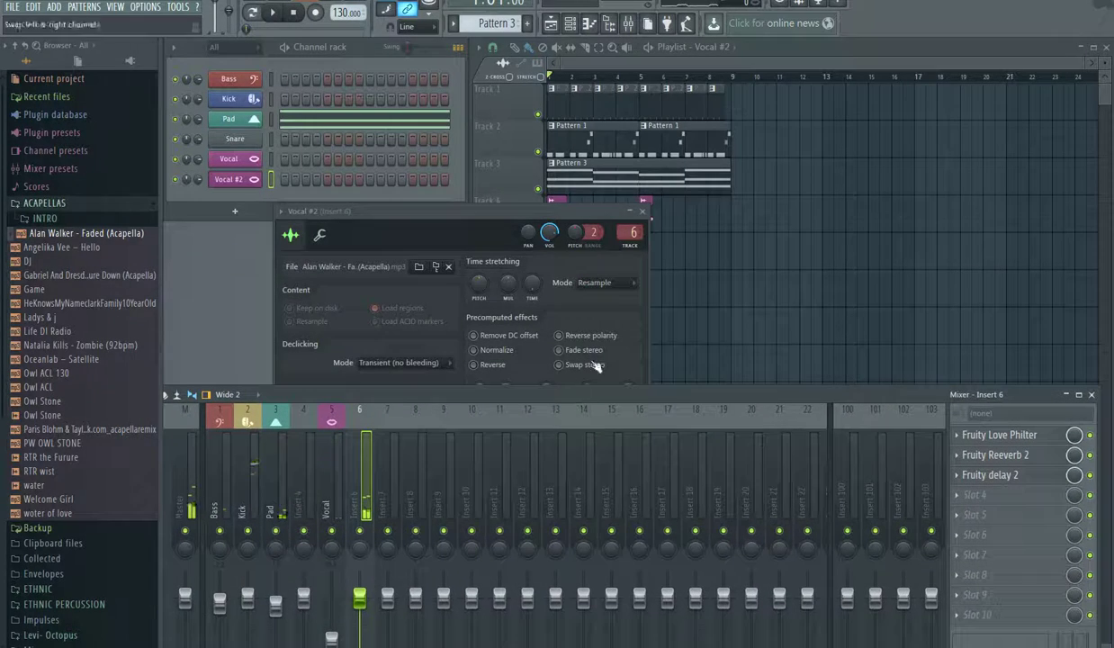
click(644, 79)
click(443, 212)
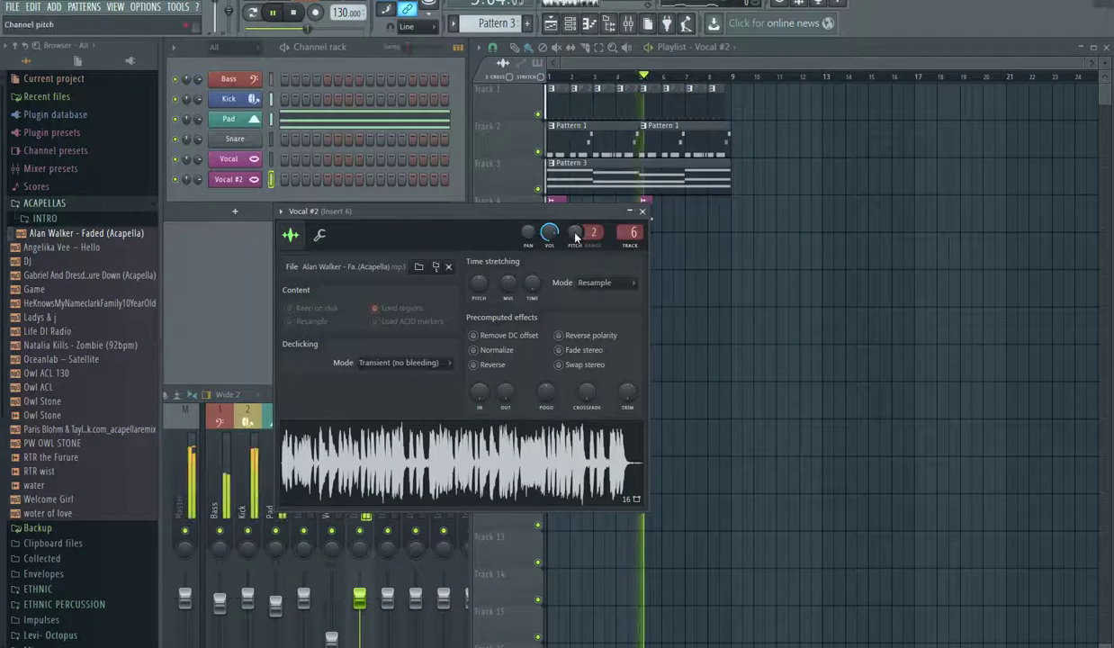
key(space)
drag(575, 235, 576, 227)
key(space)
key(space)
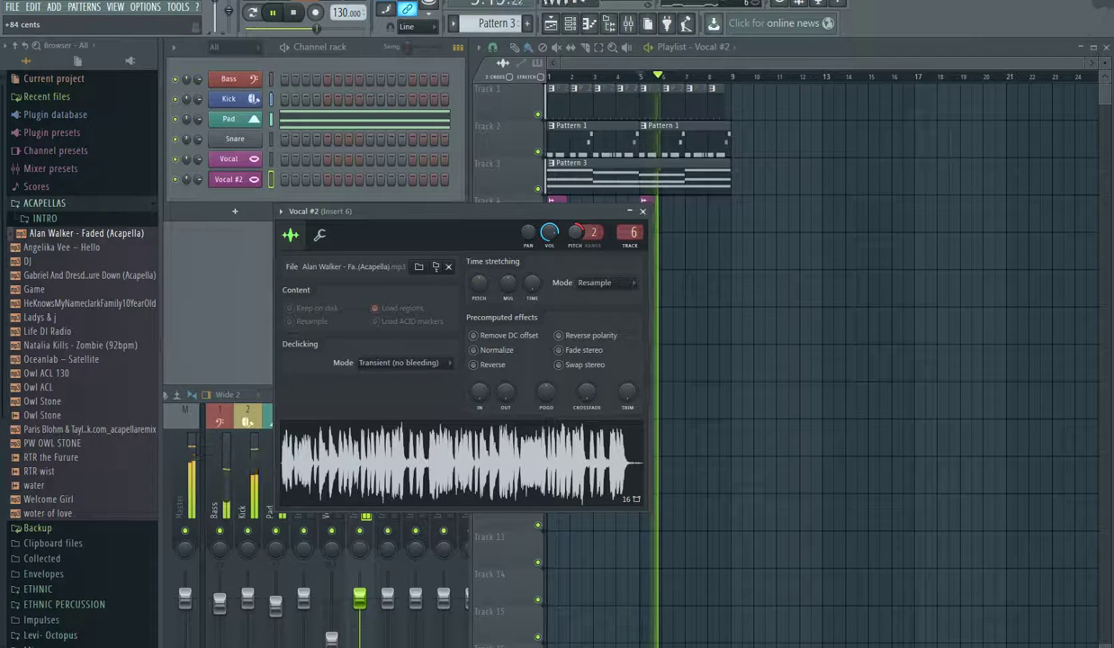
click(642, 210)
key(space)
Step: Add Gross Beat in Insert 6's fourth effect slot and apply the Trance Gt 1 volume preset during playback
drag(385, 404, 392, 218)
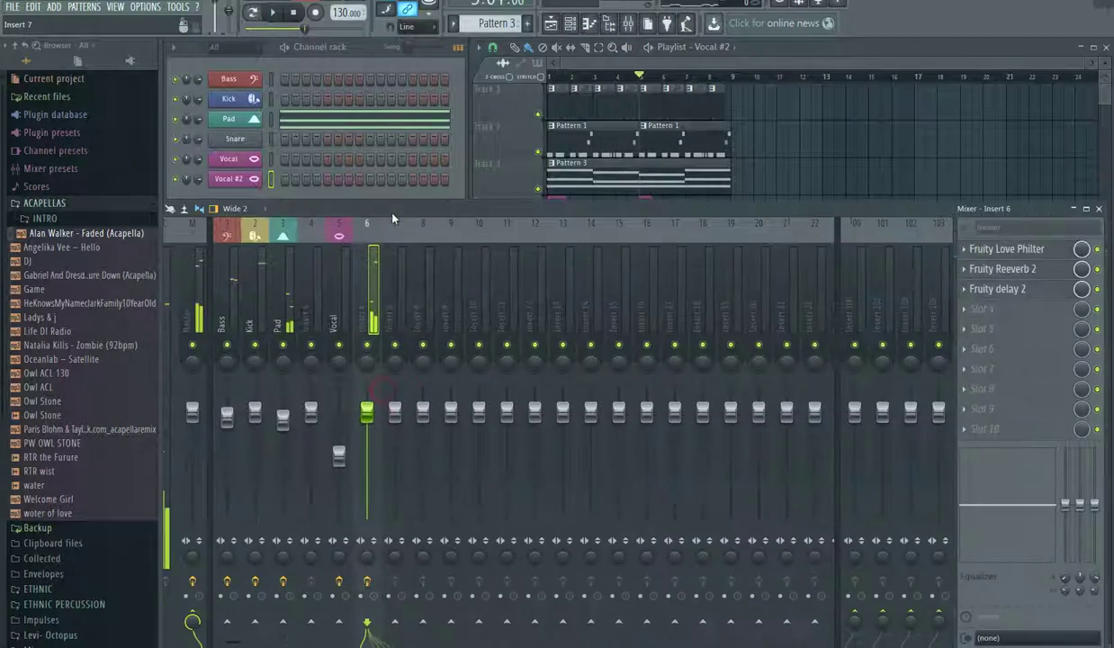
click(966, 311)
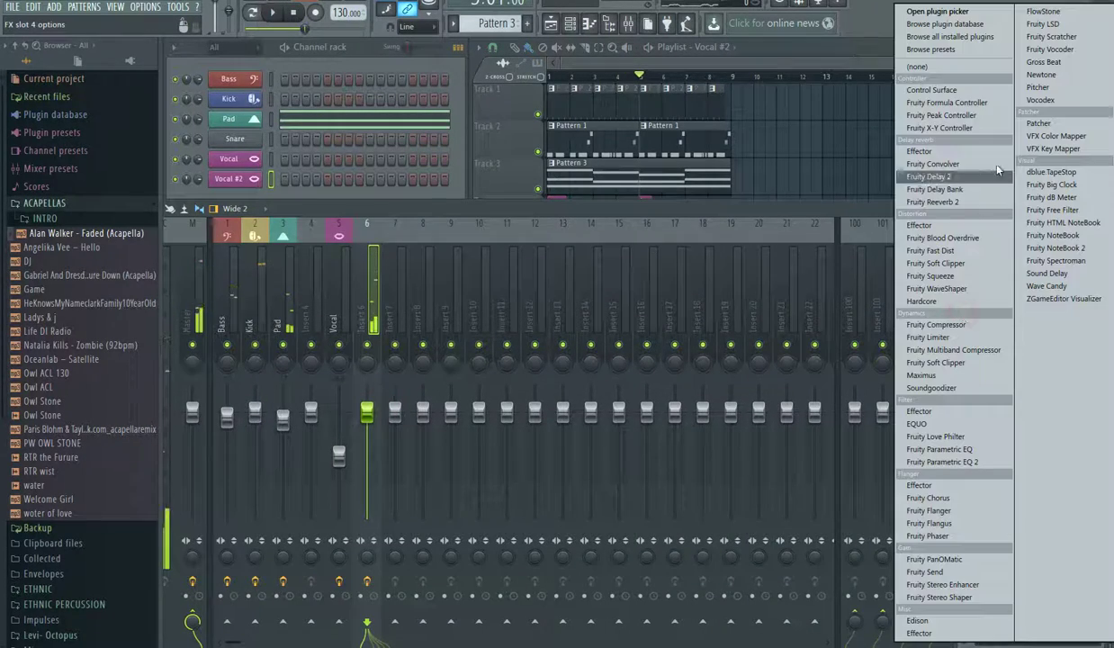
click(1044, 63)
key(space)
click(232, 345)
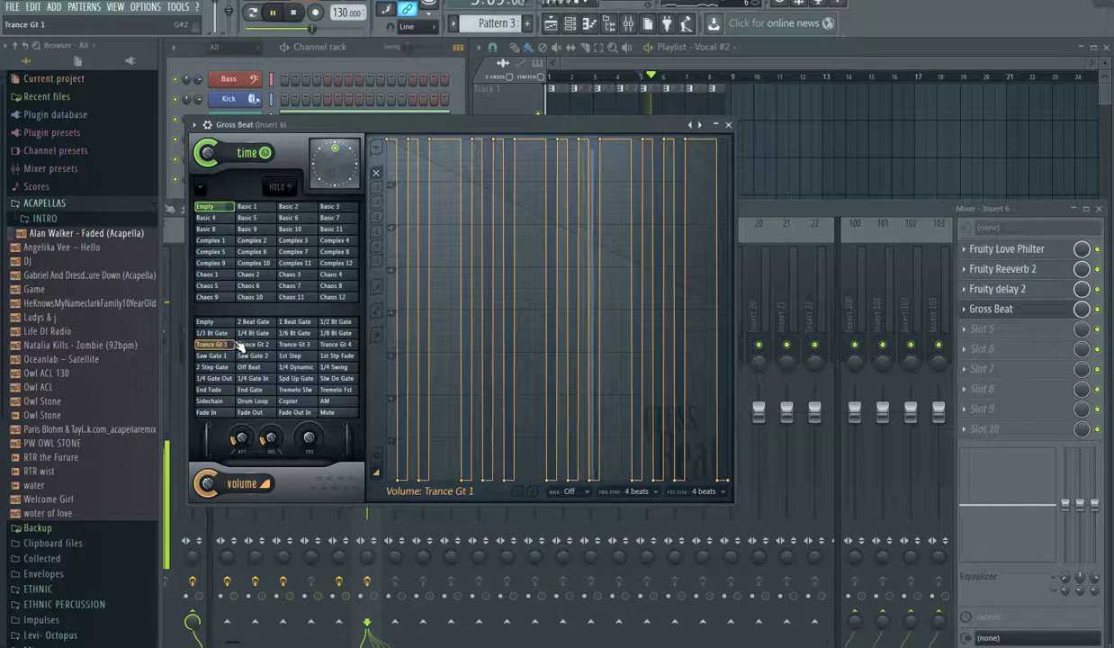
click(728, 124)
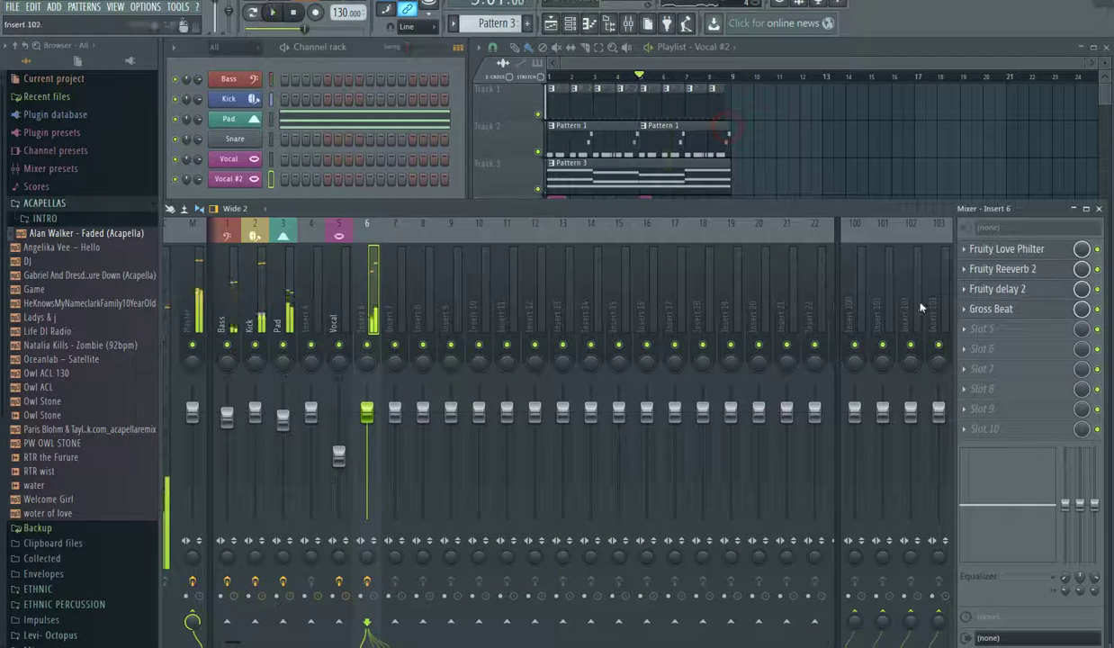
click(1099, 209)
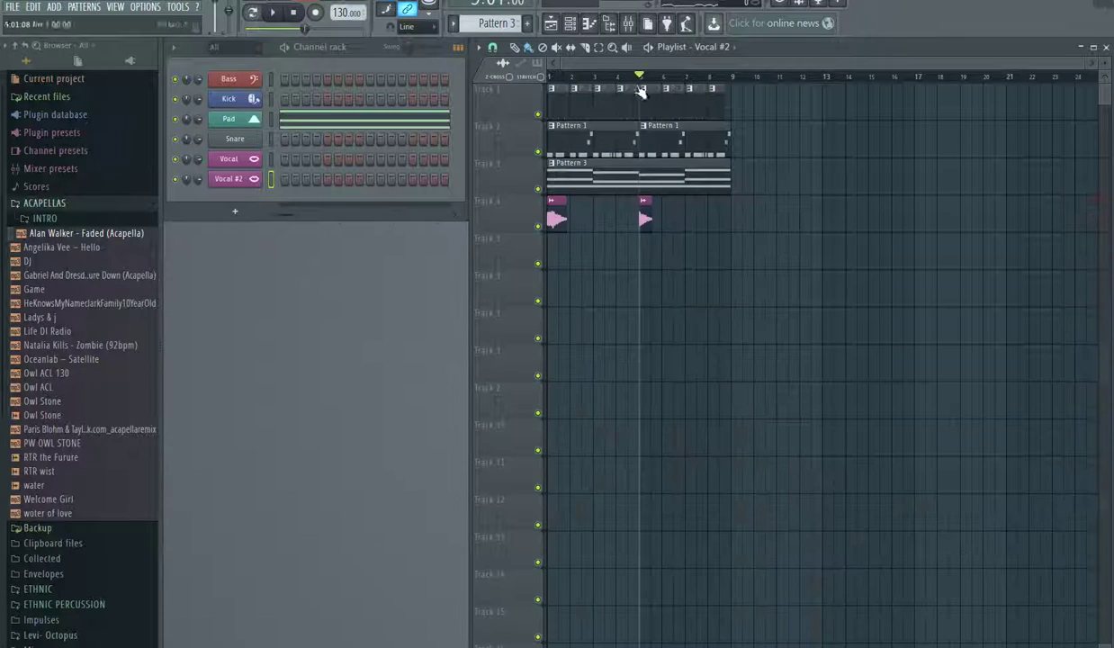
Step: Lower the Insert 6 mixer level slightly while the full song plays
key(space)
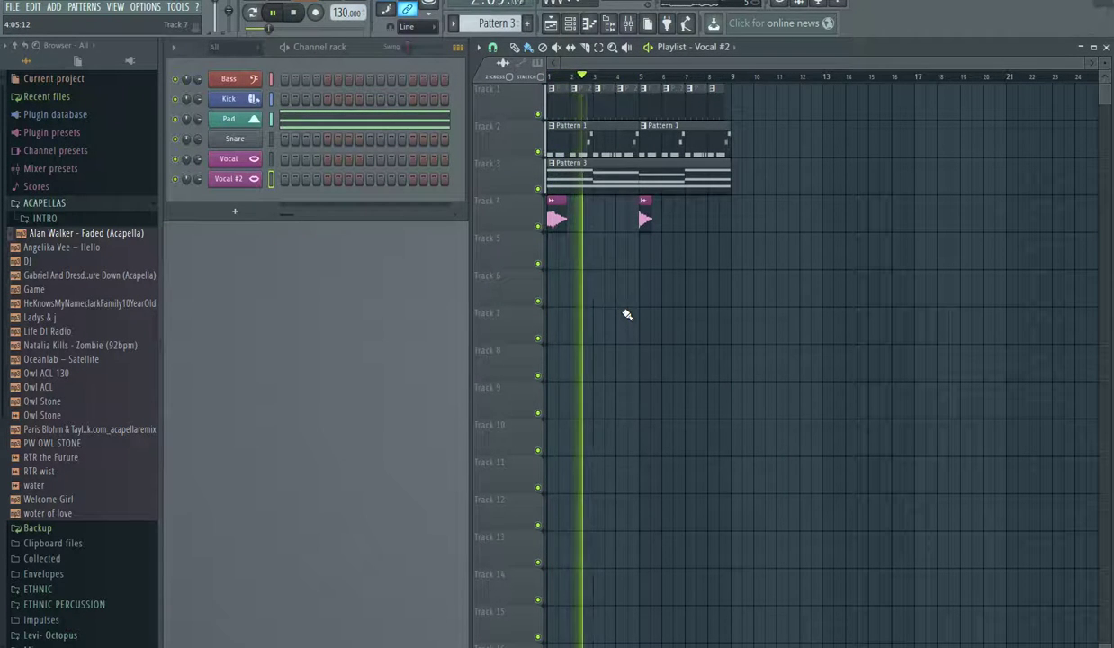
click(628, 23)
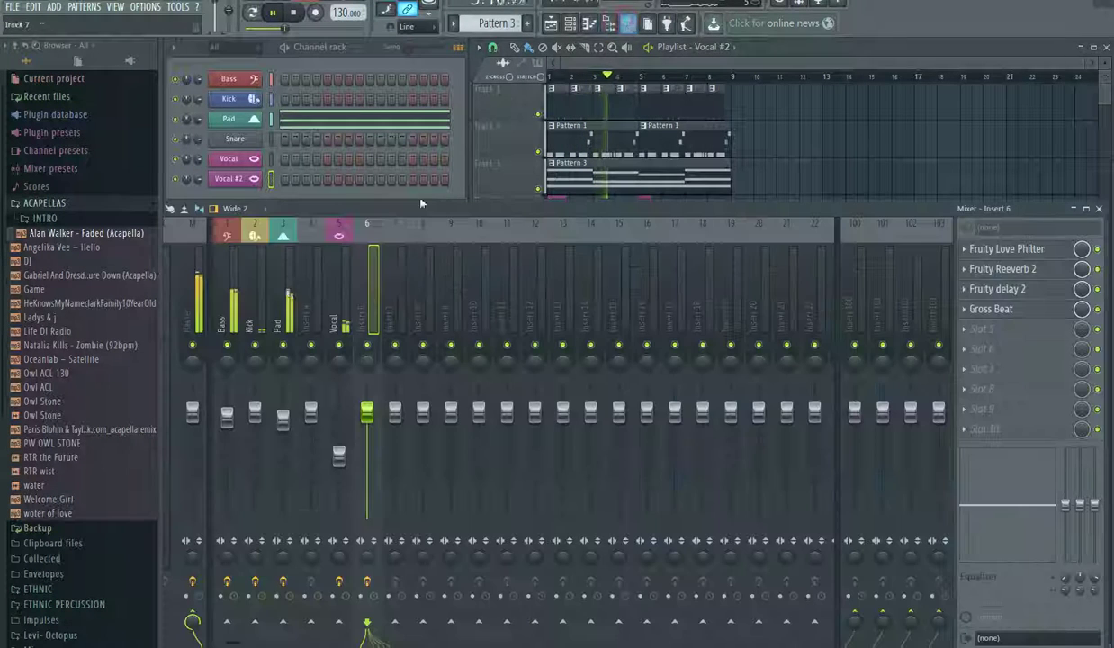
drag(367, 411, 369, 423)
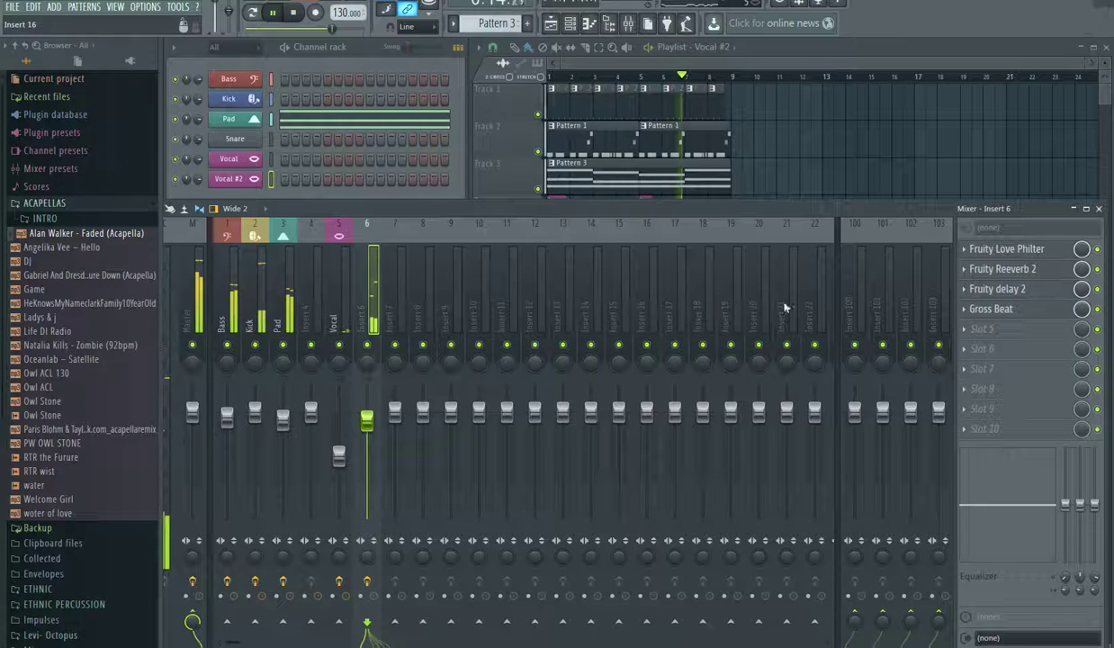
click(1099, 210)
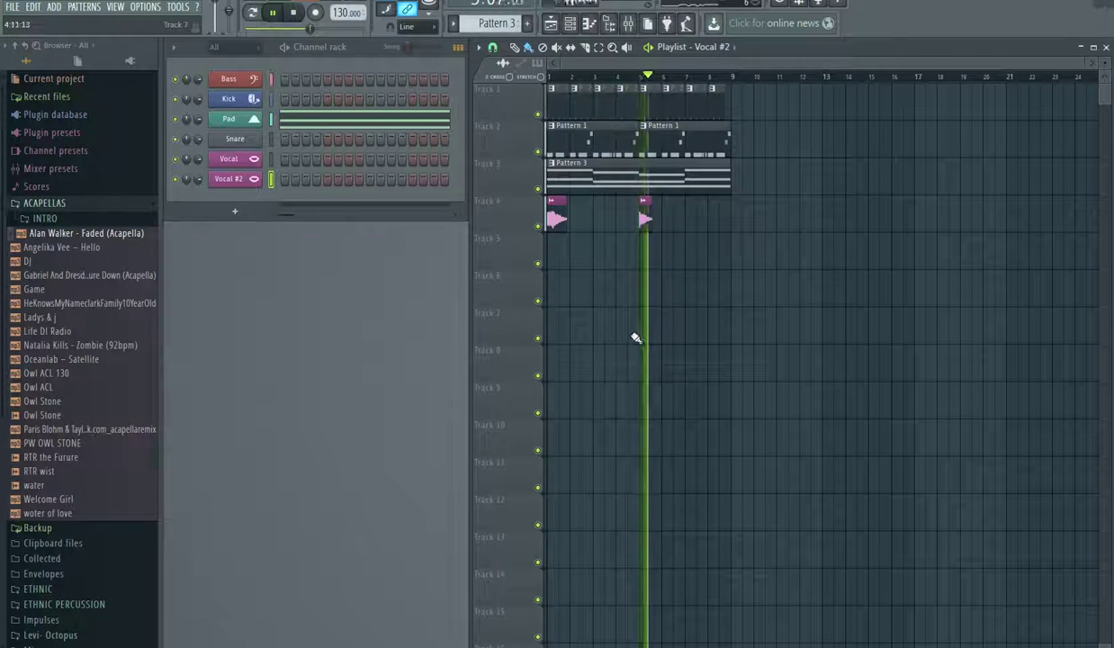
Step: Save the project and stop the song's playback
click(12, 7)
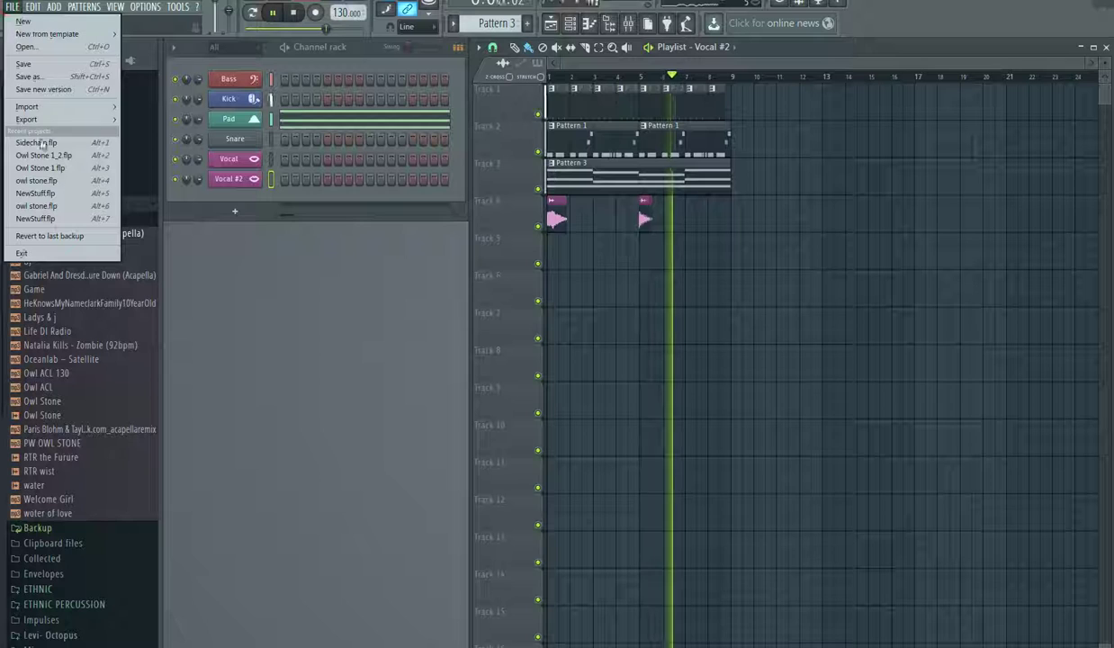
mouse_move(33, 118)
click(24, 64)
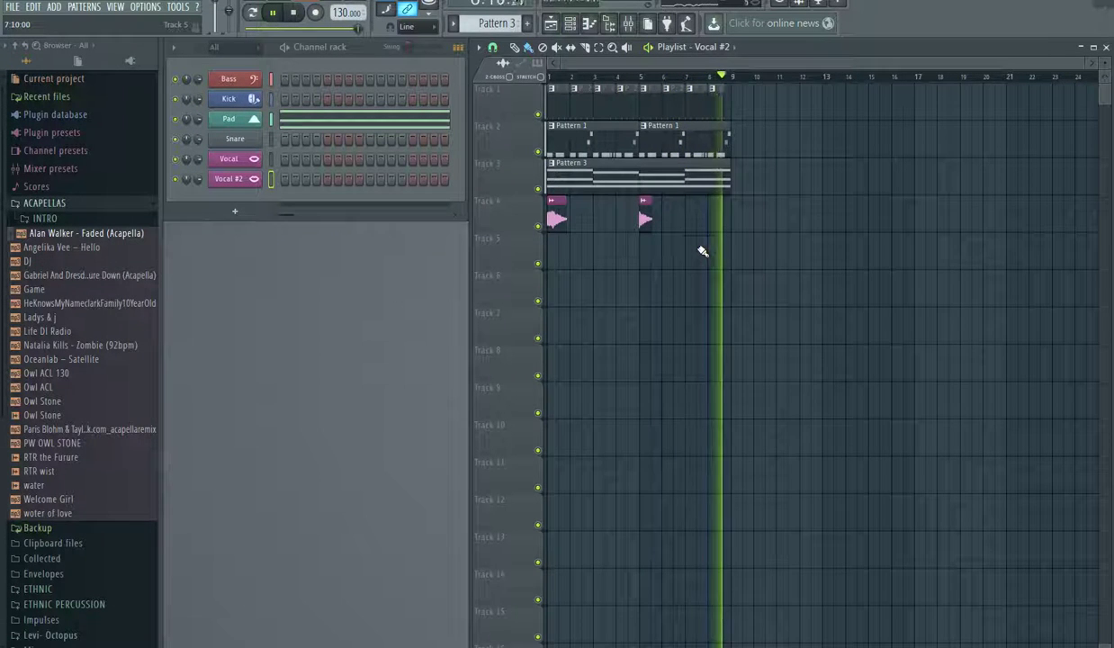
key(space)
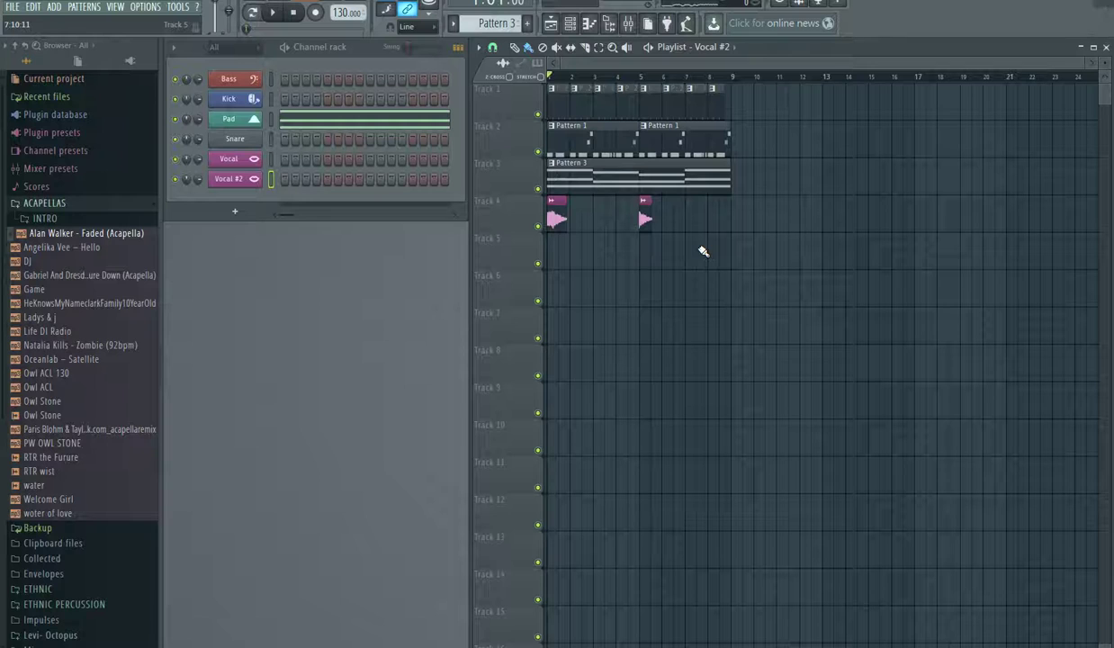